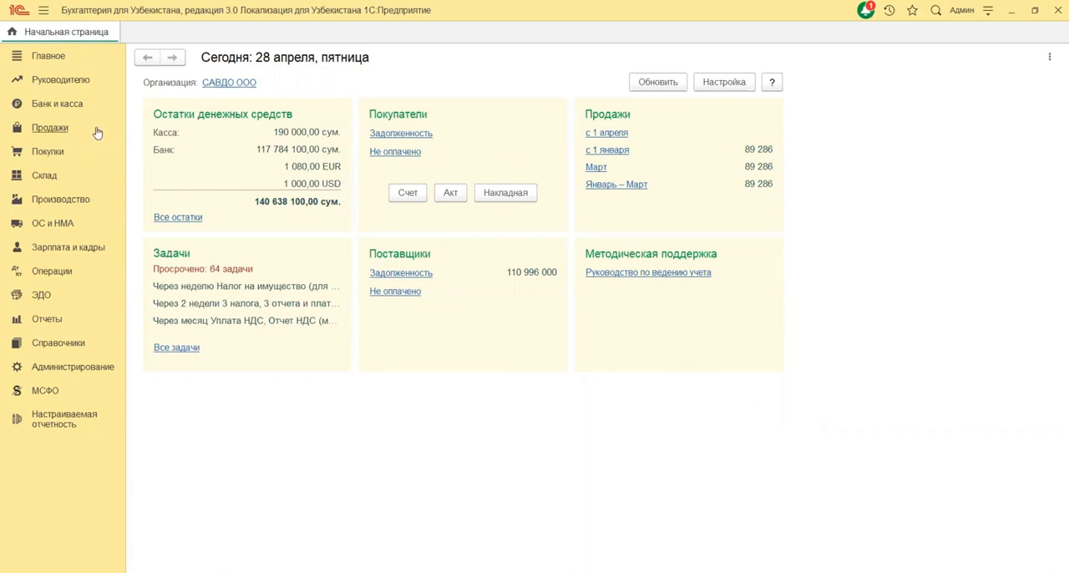
Step: Open the bank statements (Банковские выписки) and create a new write-off from the settlement account (Списание)
click(70, 109)
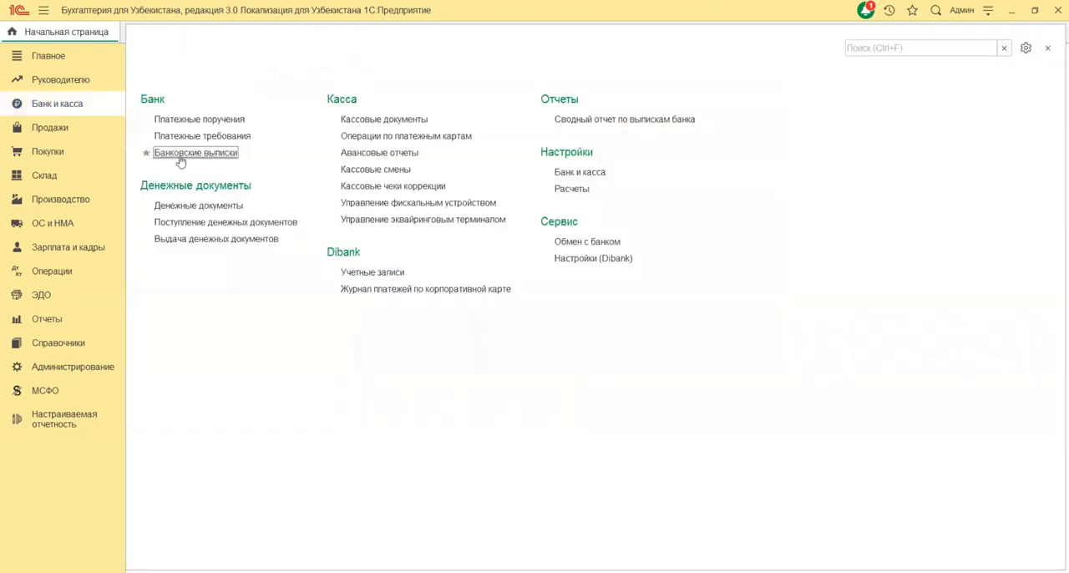
click(180, 154)
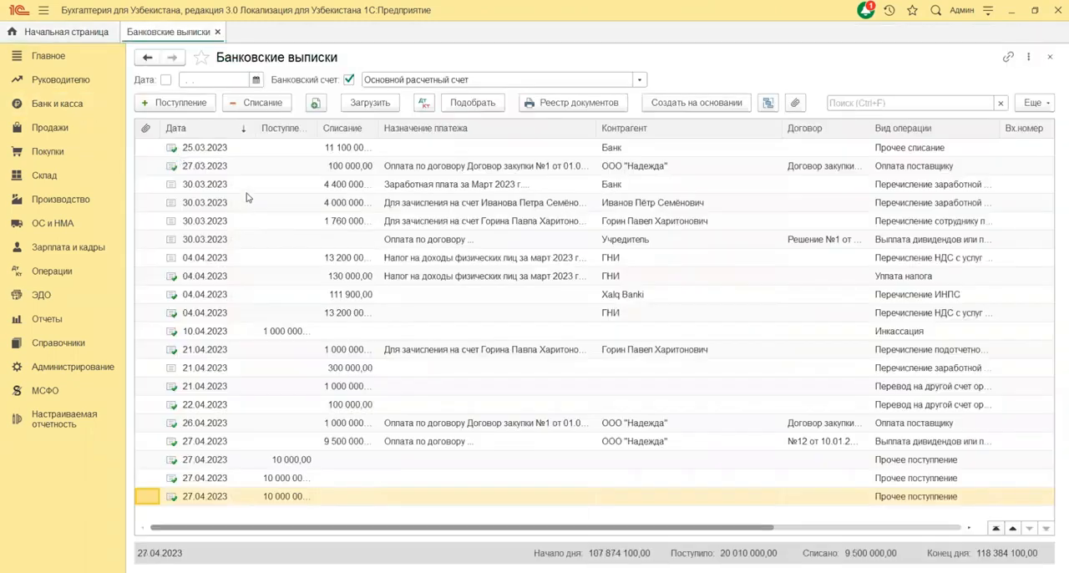
click(243, 187)
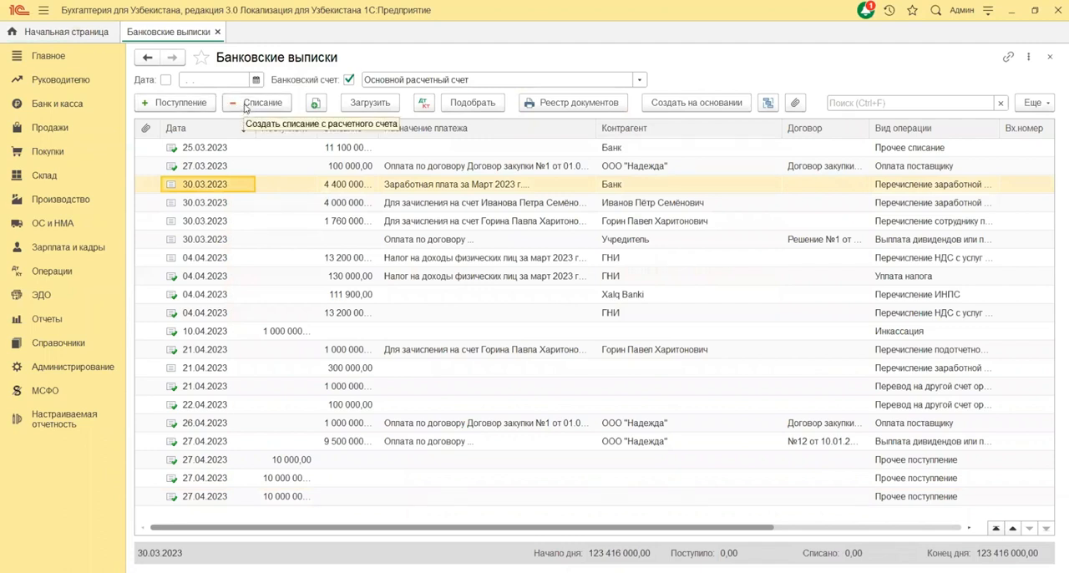
click(246, 107)
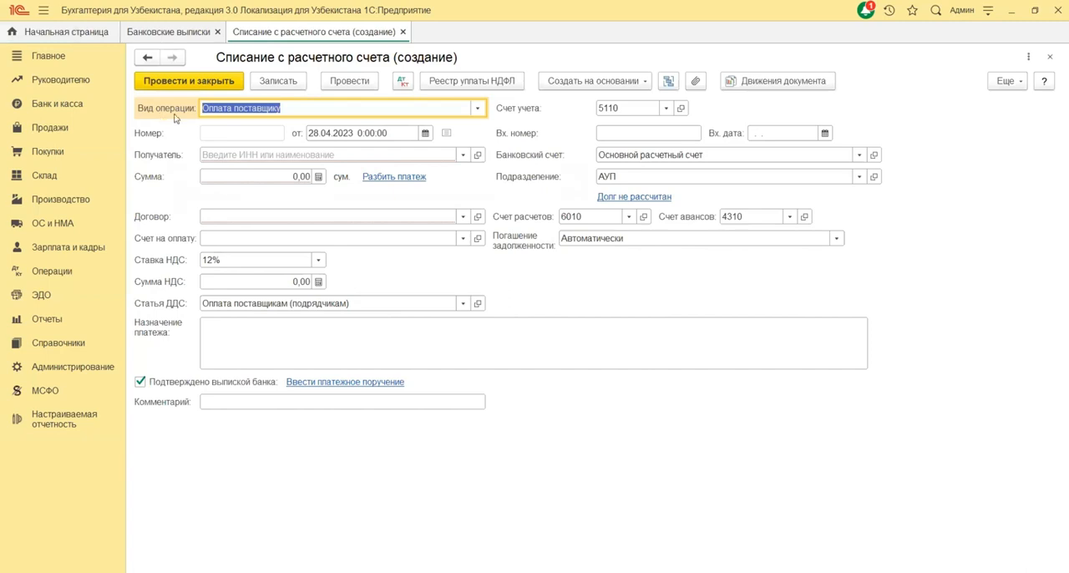
Step: Choose Оплата поставщику as the write-off's operation type from the full list of operation types
click(477, 110)
click(245, 247)
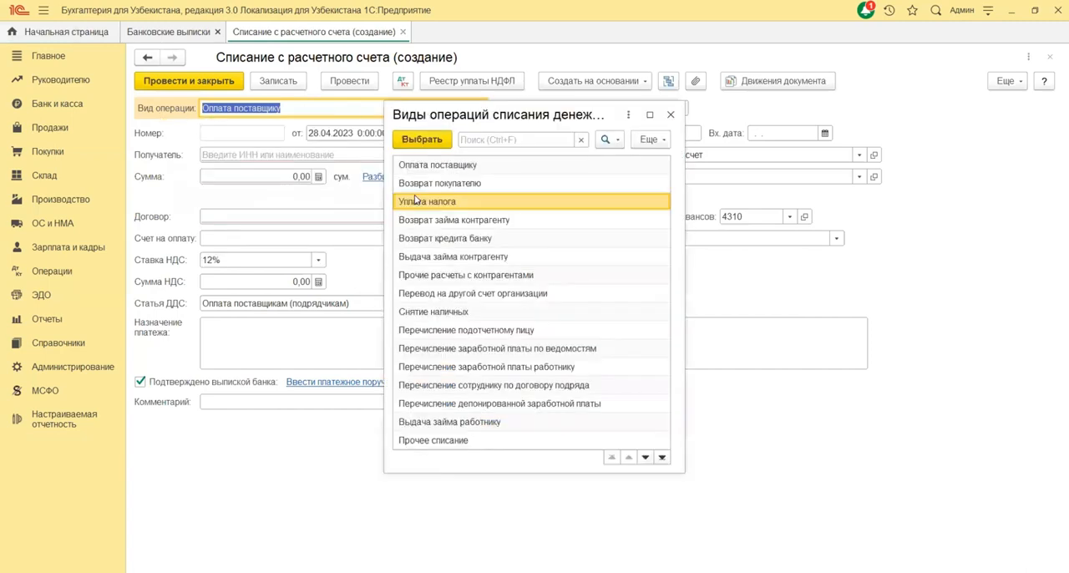
scroll(418, 200, down, 2)
scroll(417, 201, up, 2)
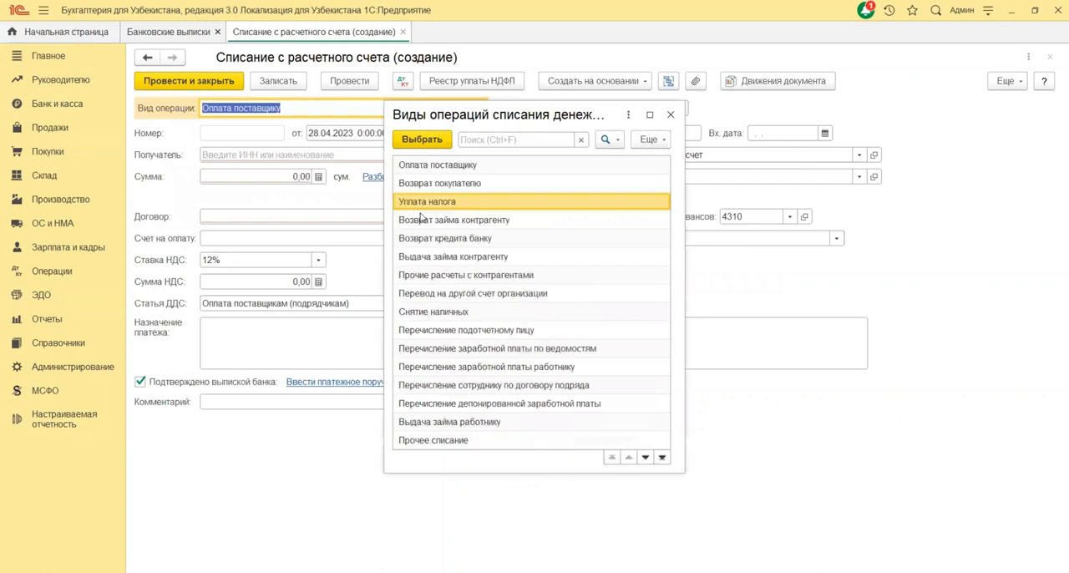
click(417, 170)
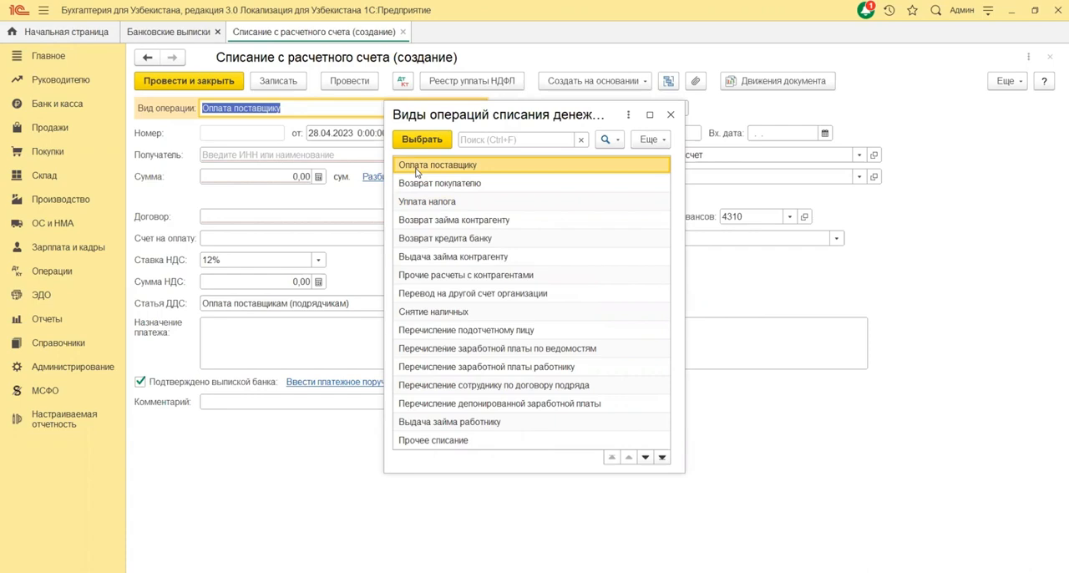
double_click(417, 171)
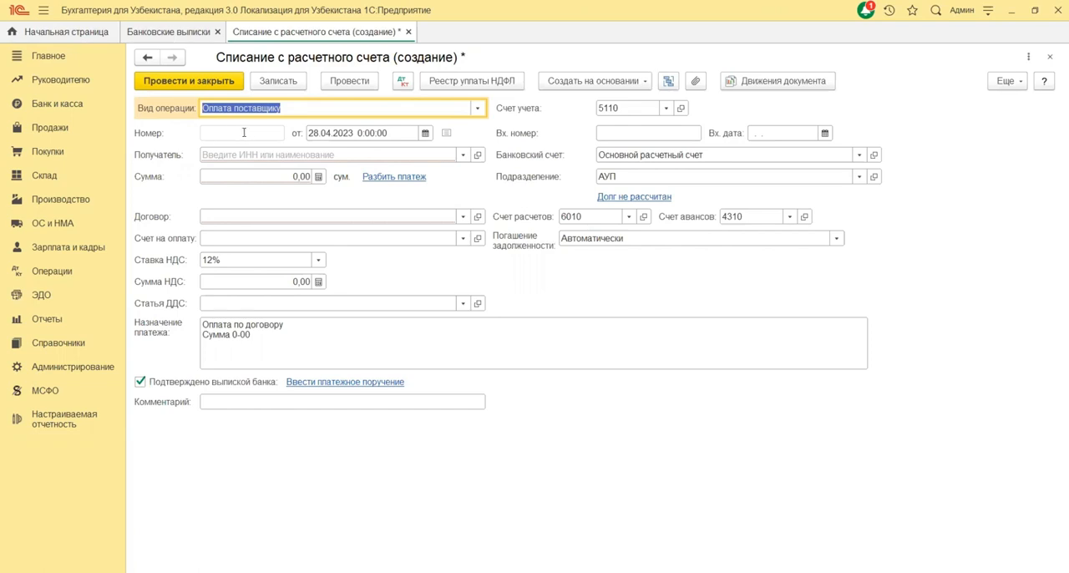
Step: Set the document date to 20.01.2023
click(324, 132)
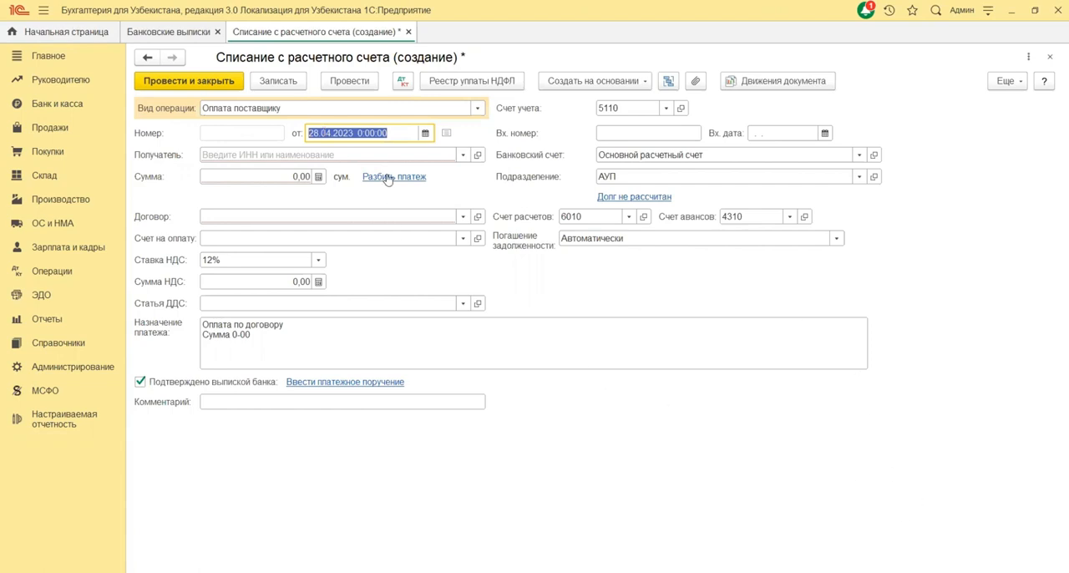
text(2)
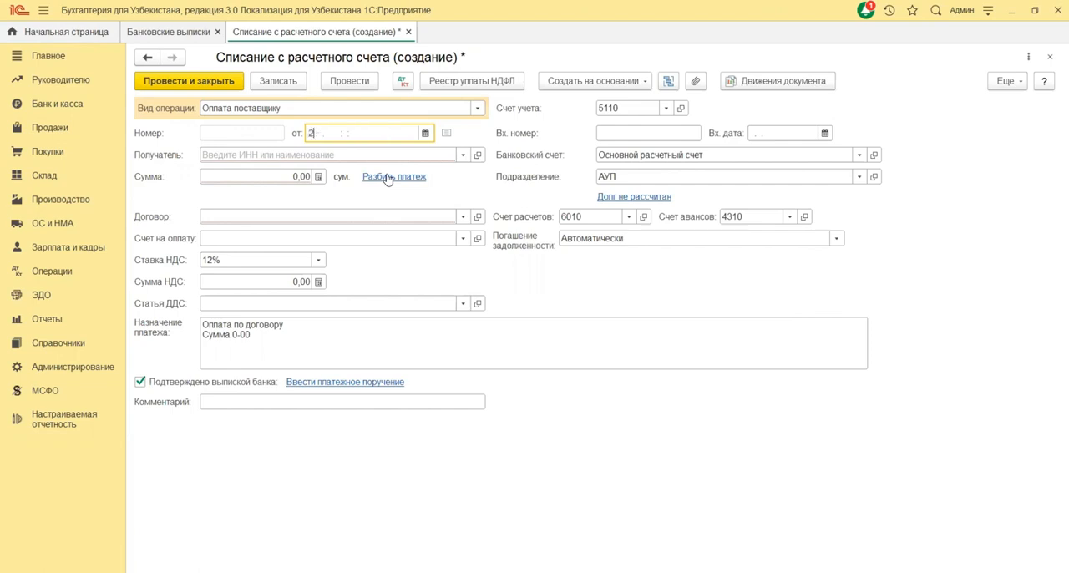
text(0.01.2023)
click(365, 155)
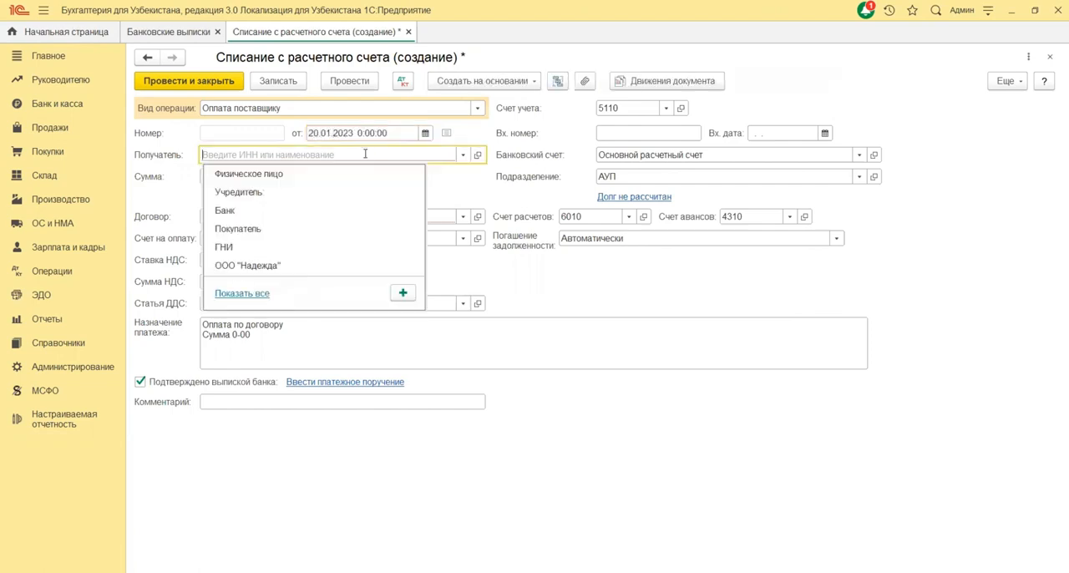
click(365, 154)
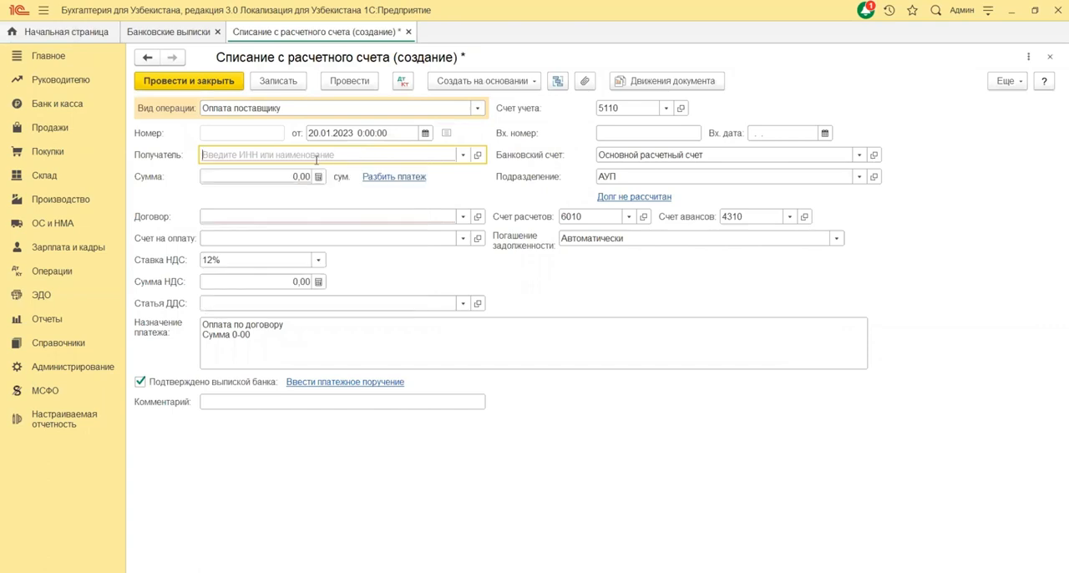
click(461, 157)
click(275, 268)
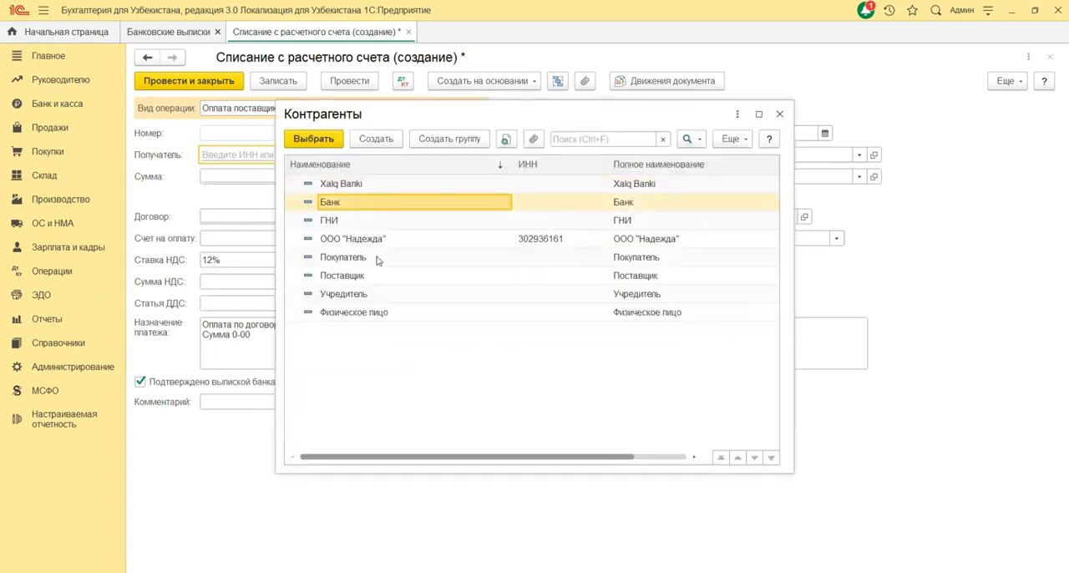
click(376, 218)
click(363, 190)
click(364, 276)
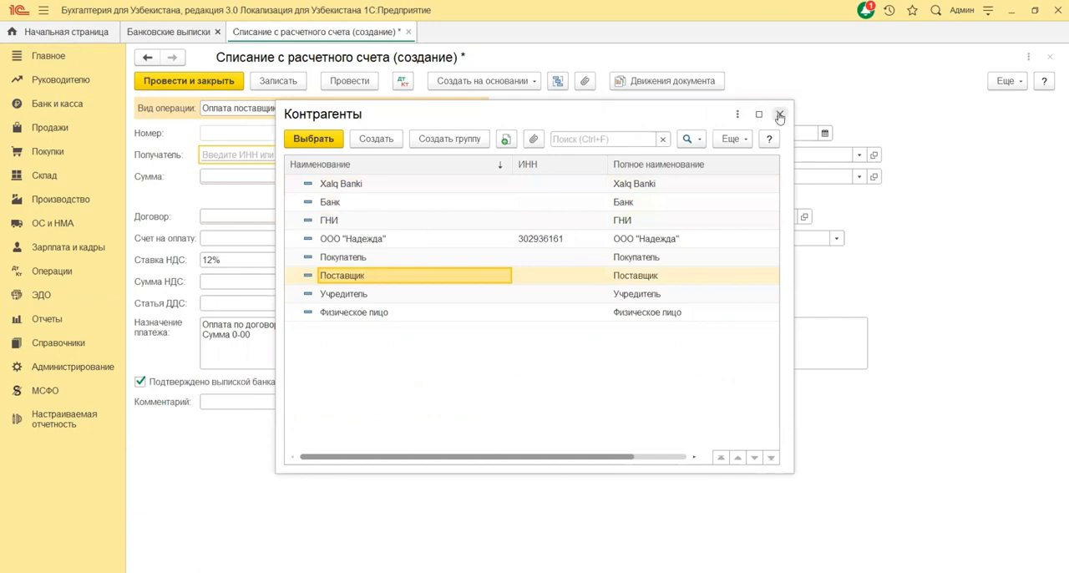
key(Escape)
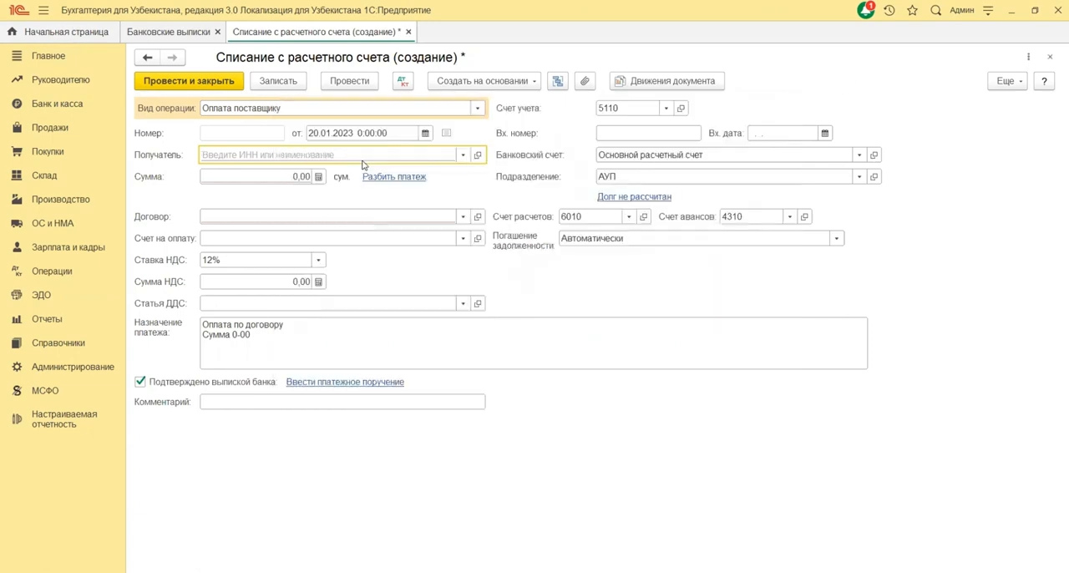
Step: Find the recipient ООО "Надежда" by its tax ID and select Договор закупки №1 от 01.01.2022 as the contract
text(302)
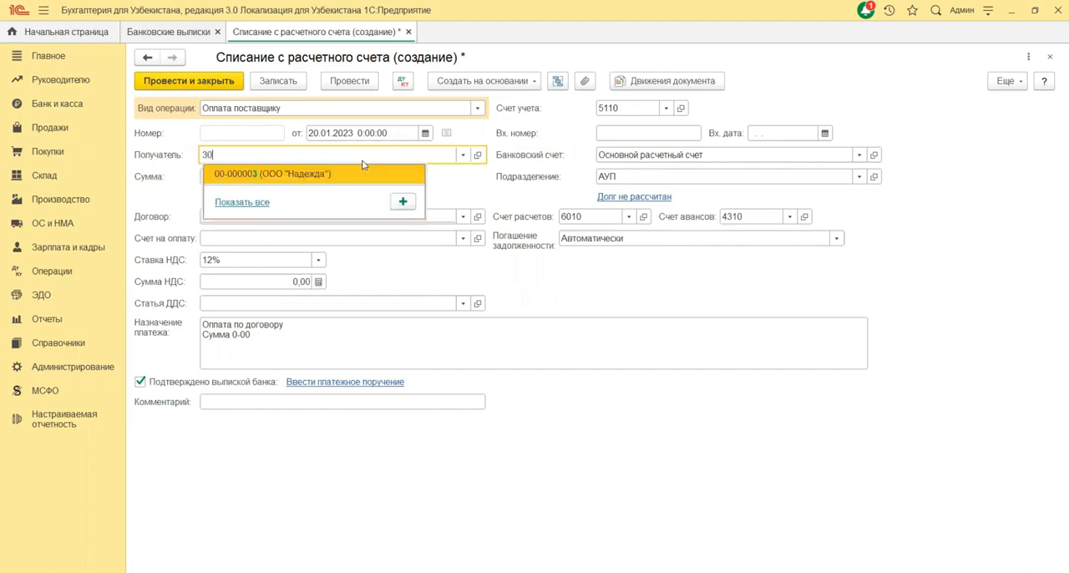
click(318, 175)
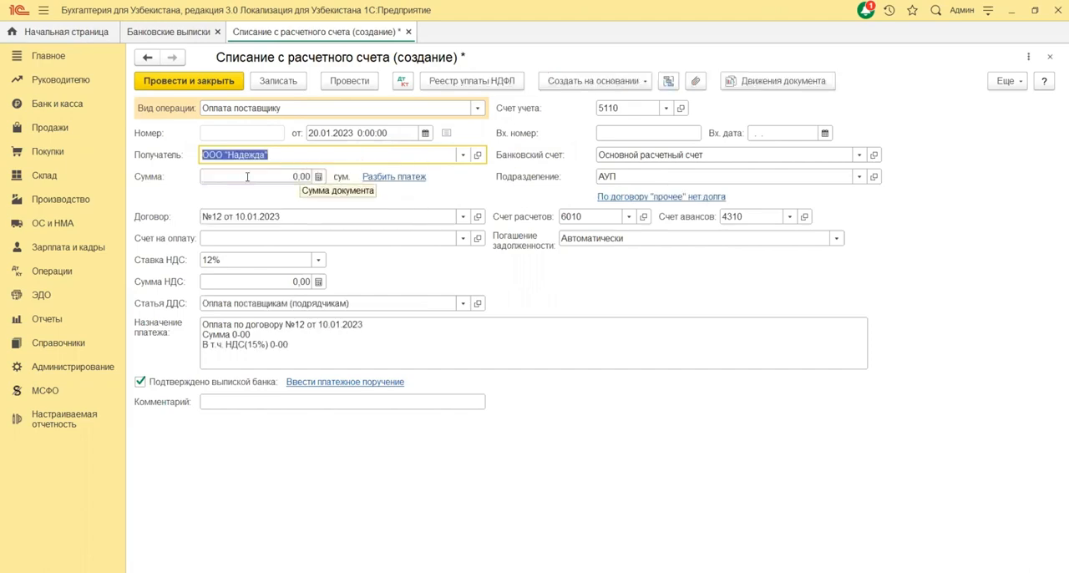
click(240, 217)
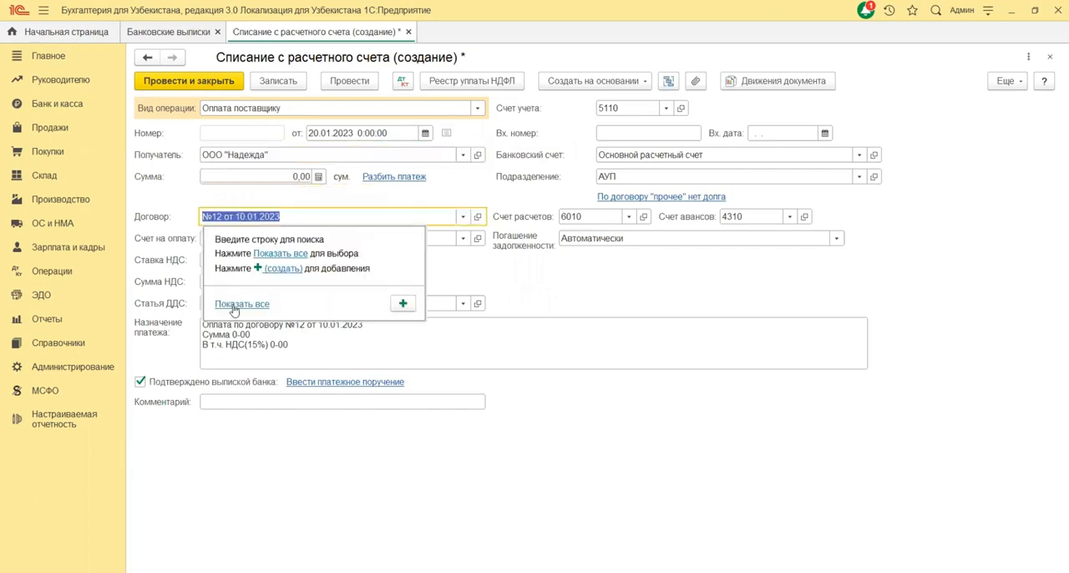
click(262, 255)
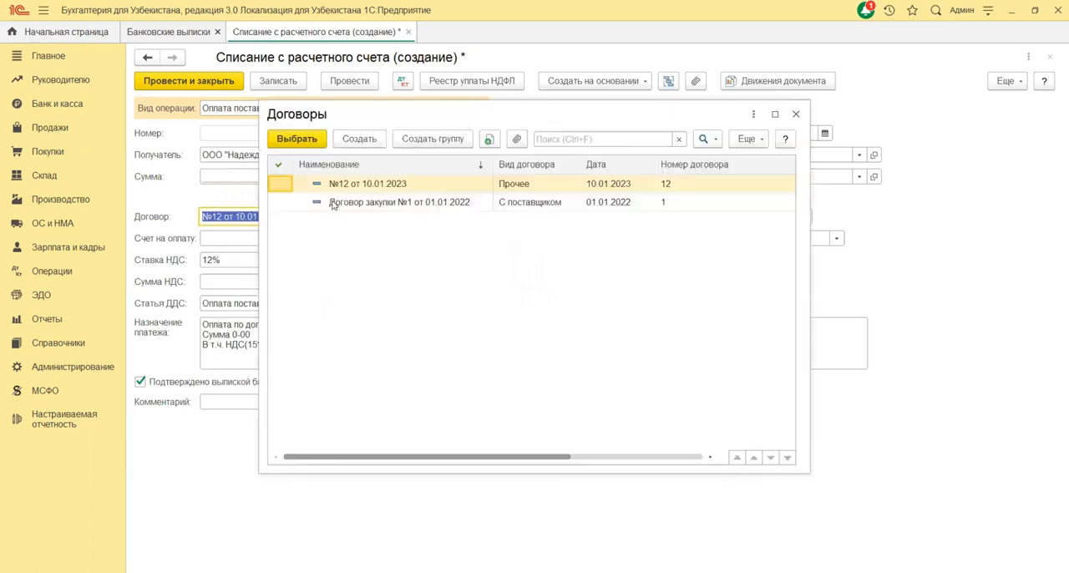
click(335, 205)
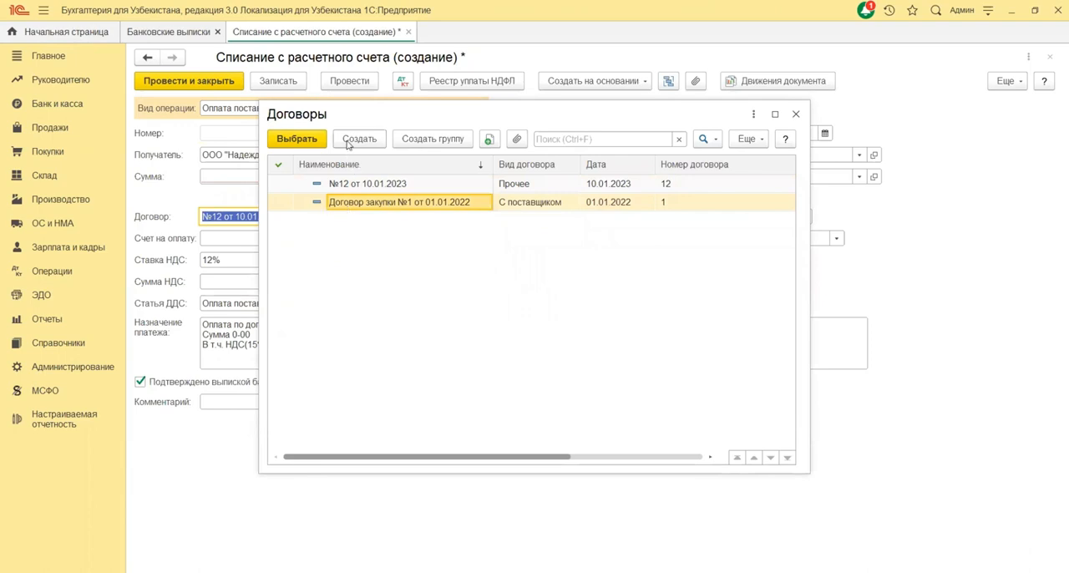
double_click(453, 202)
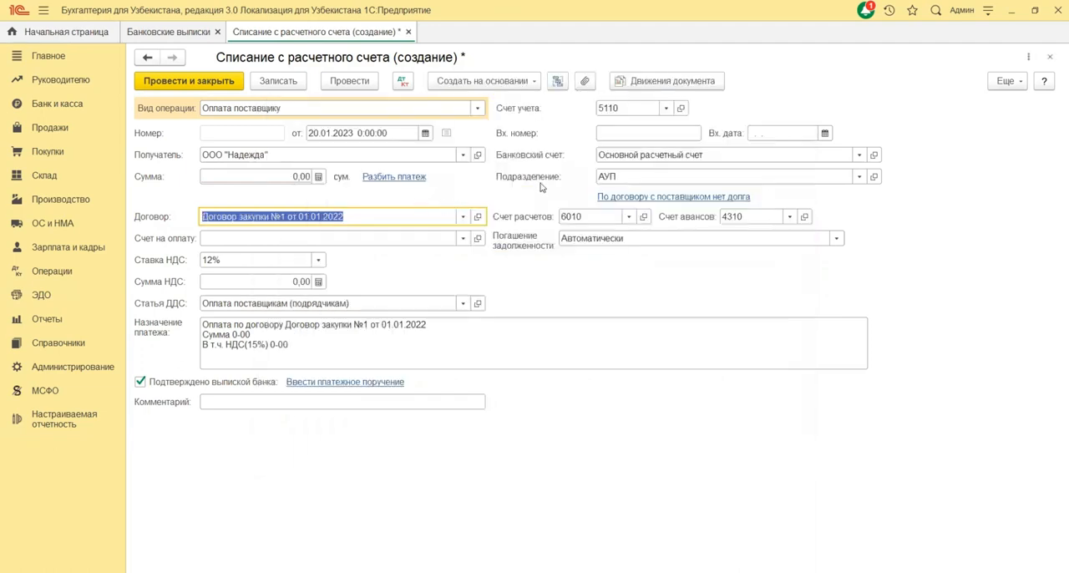
Step: Select 5110 Расчетные счета from the chart of accounts as the document's accounting account
click(641, 107)
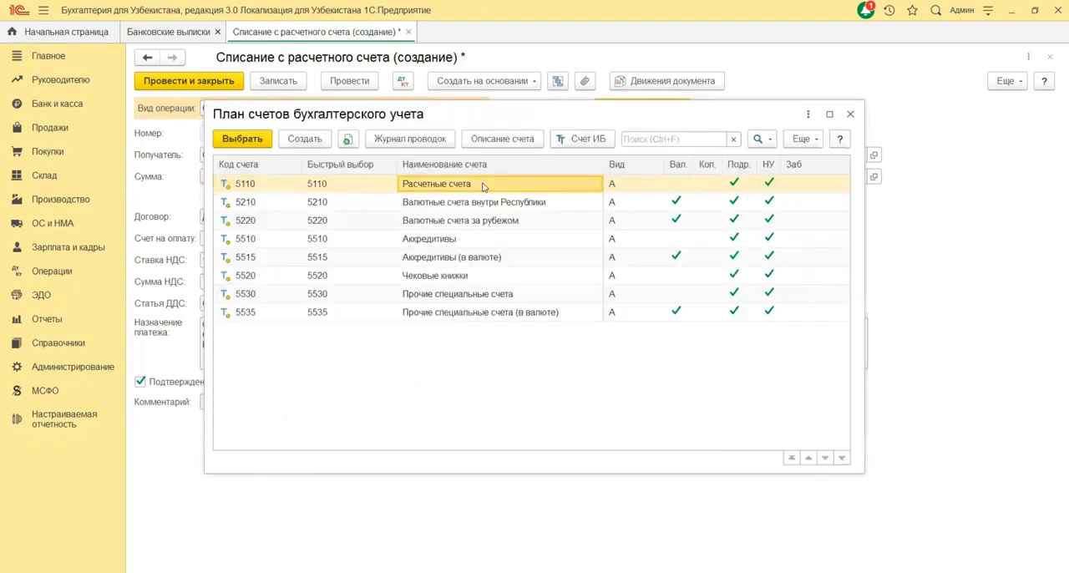
click(409, 209)
click(328, 213)
click(316, 190)
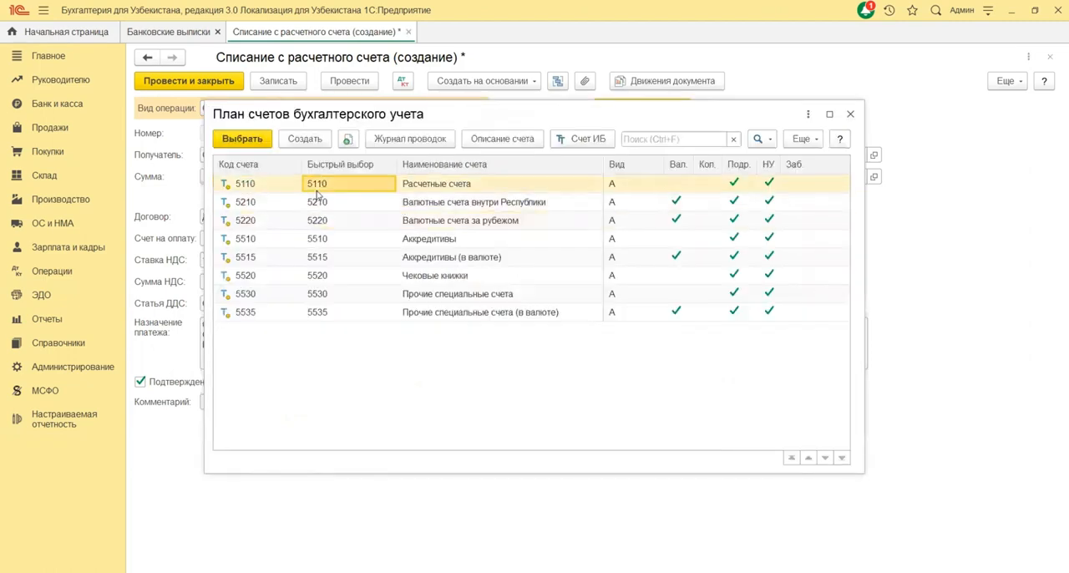
double_click(404, 194)
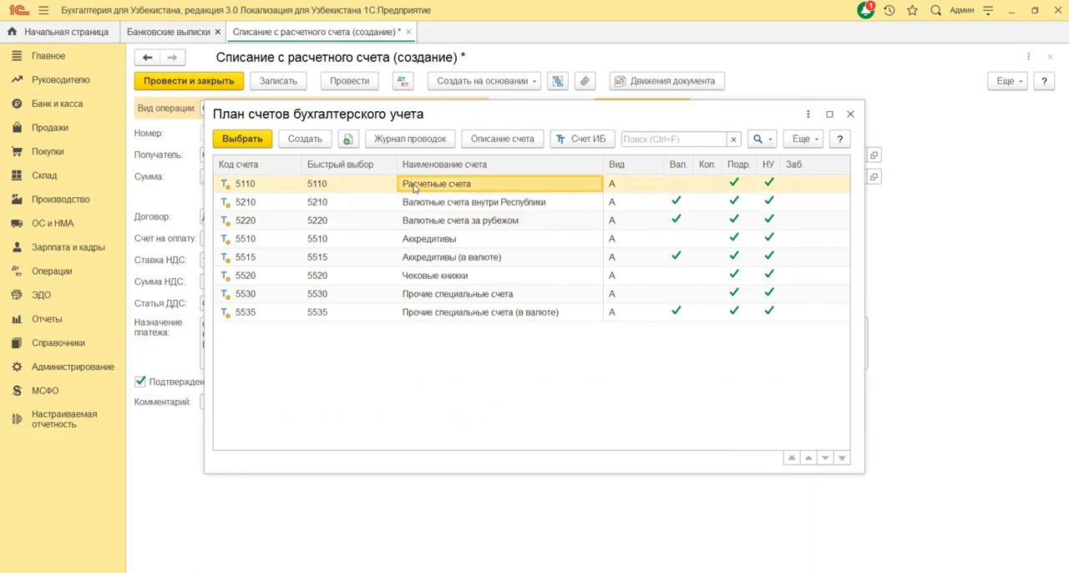
Step: Enter 20 as the incoming document number and 20.01.2023 as the incoming date
click(647, 132)
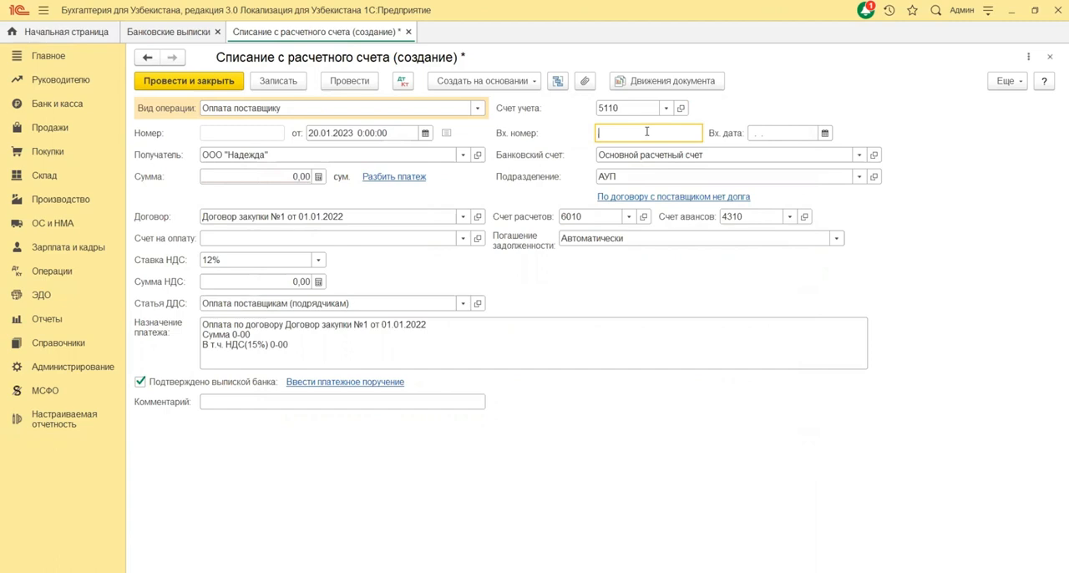
key(Tab)
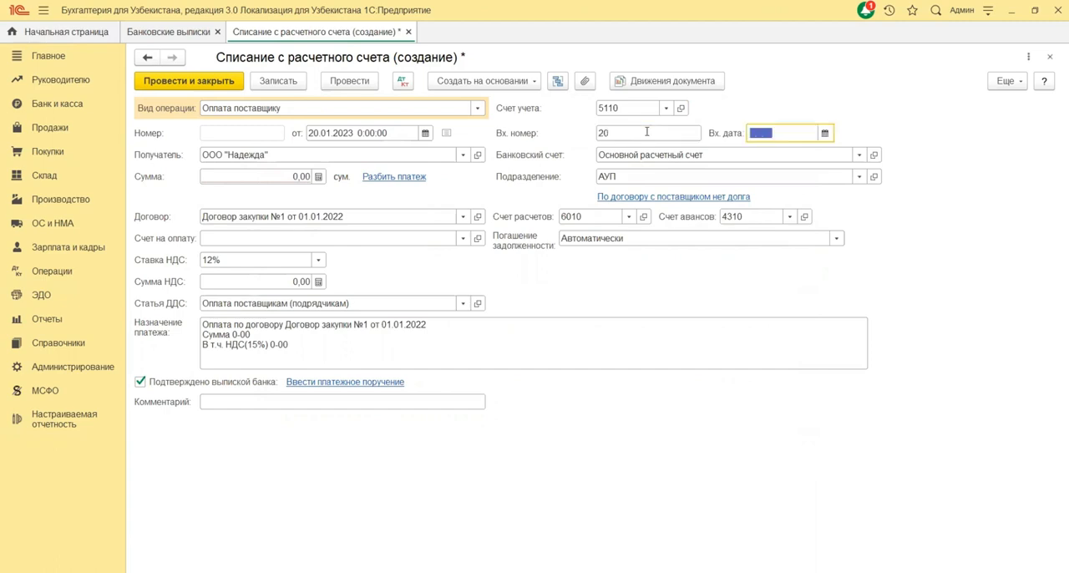
text(20012023)
click(606, 156)
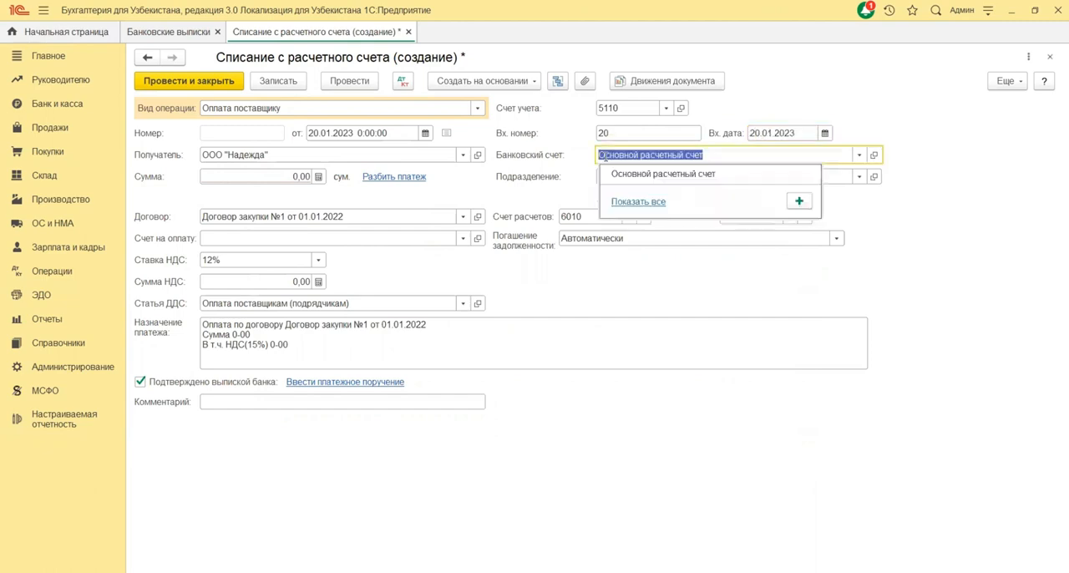
click(632, 202)
click(466, 218)
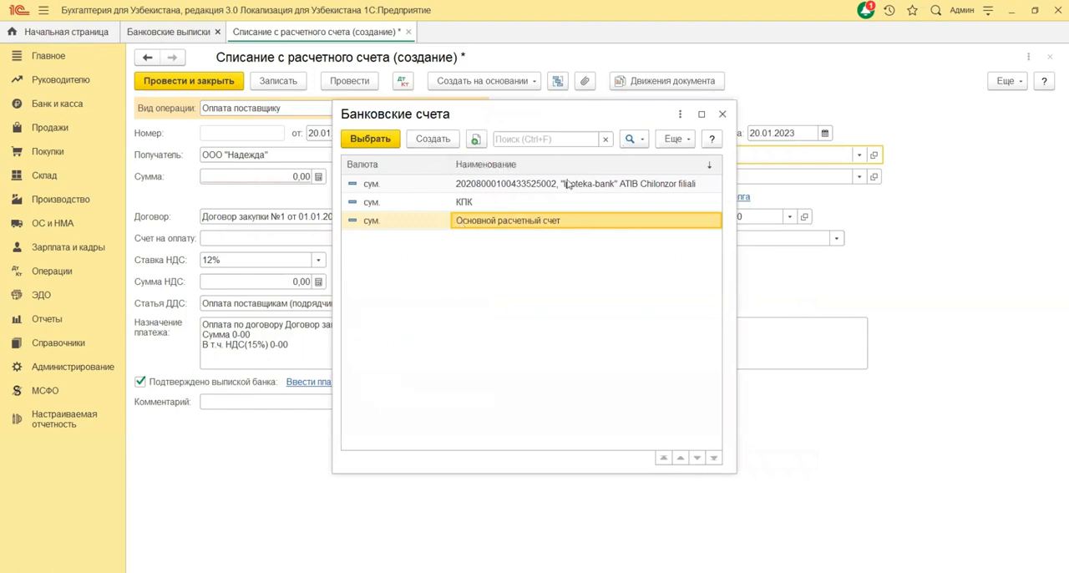
key(Escape)
click(677, 173)
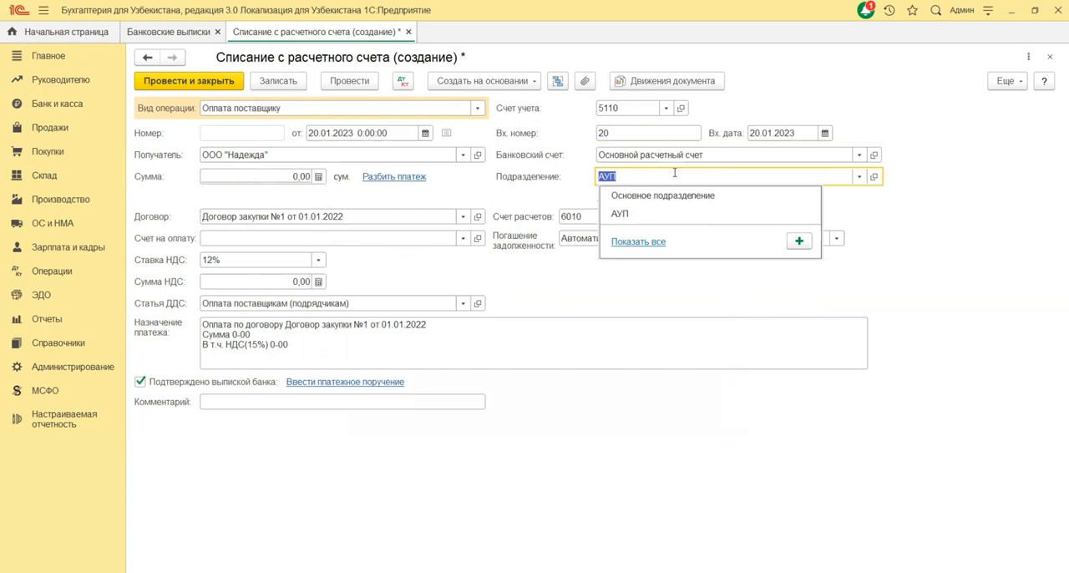
click(526, 189)
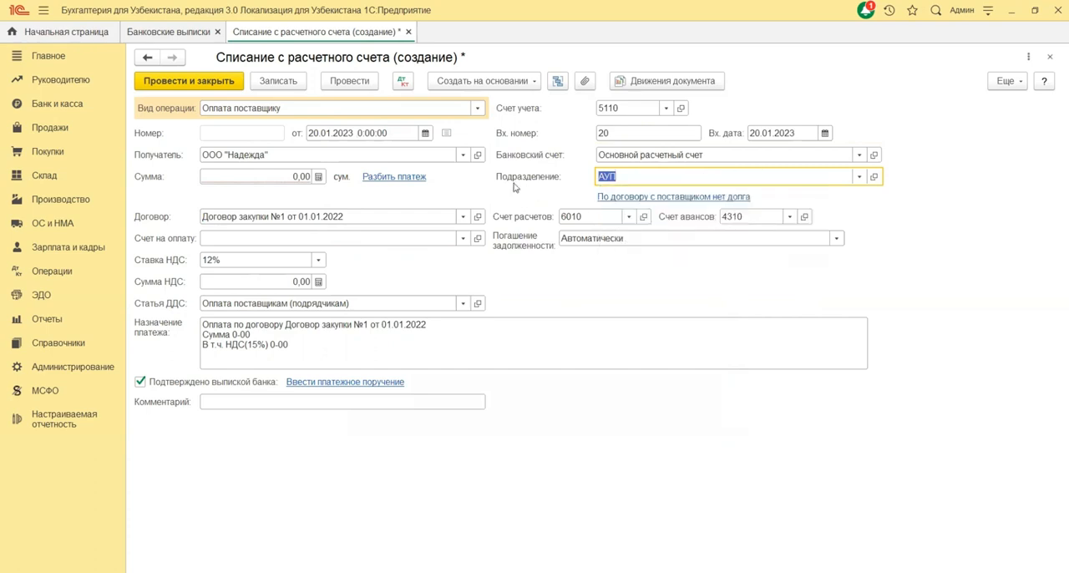
key(Tab)
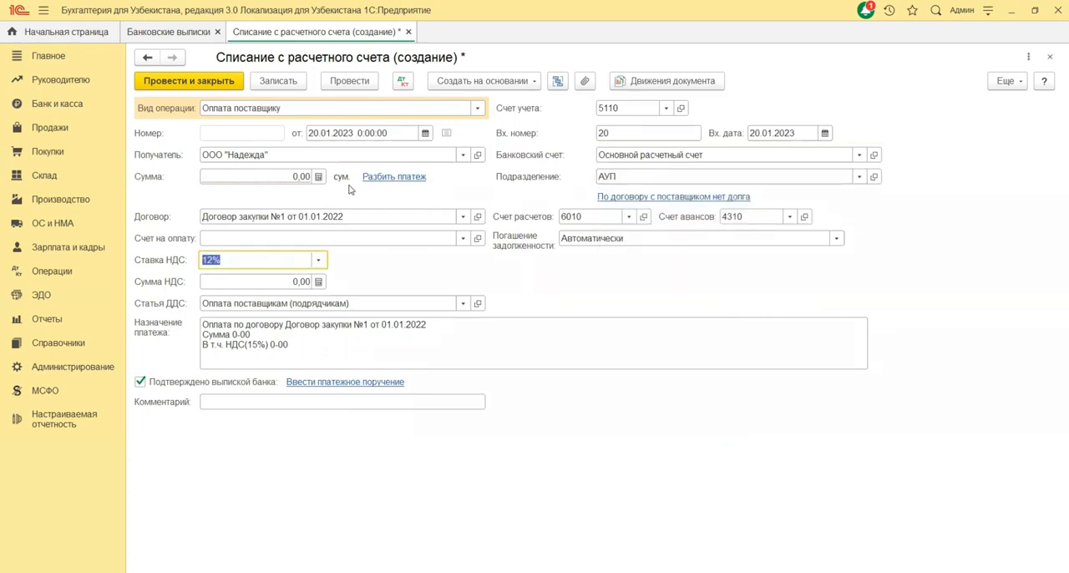
Step: Set the payment amount to 1 000 000 сум
click(291, 177)
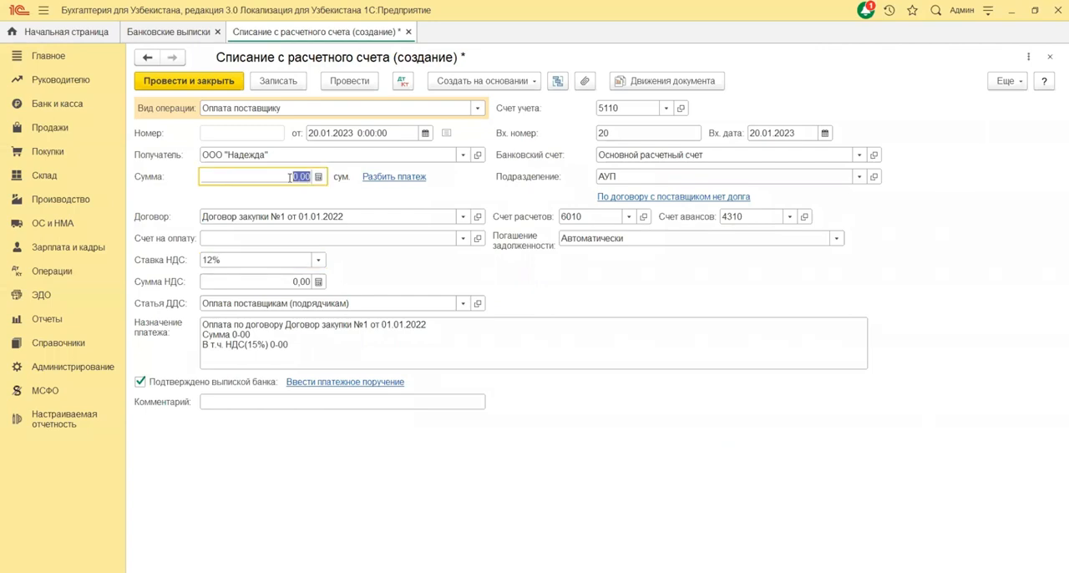
text(1 000 00)
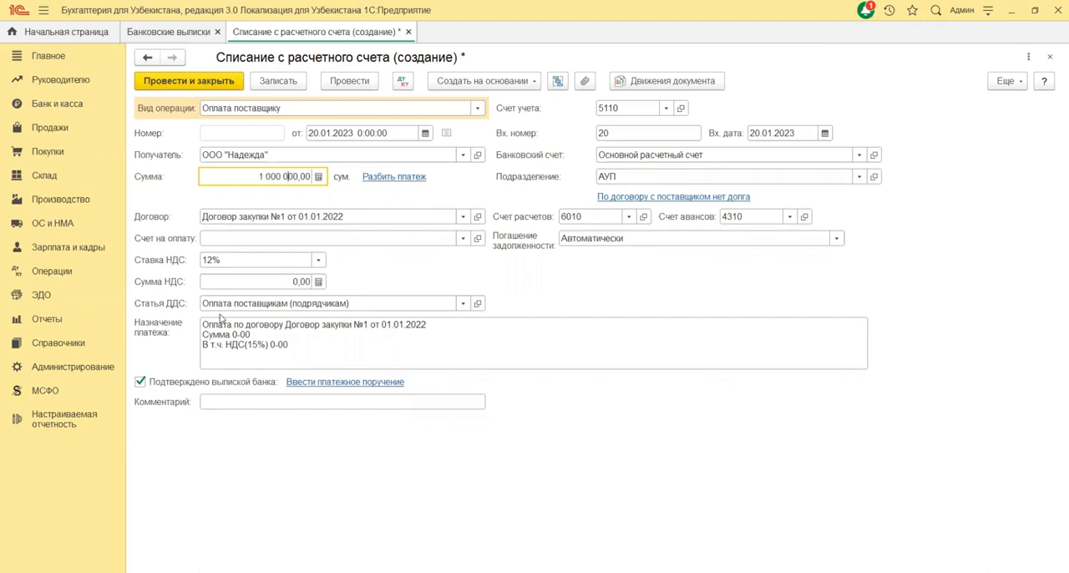
Step: Select the 12% VAT rate for the payment and accept the automatically calculated VAT amount
click(259, 260)
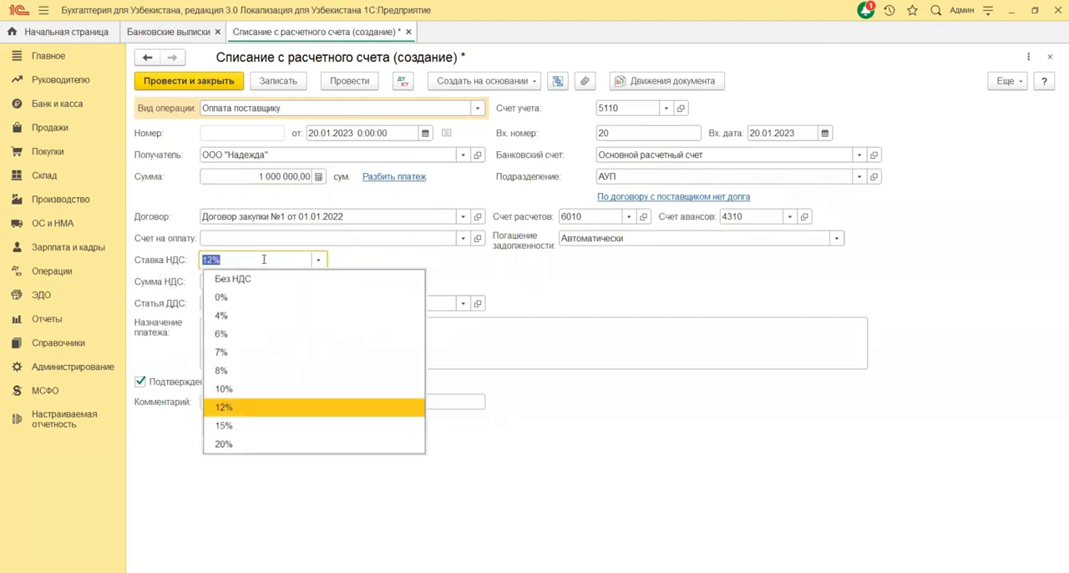
key(Return)
click(324, 261)
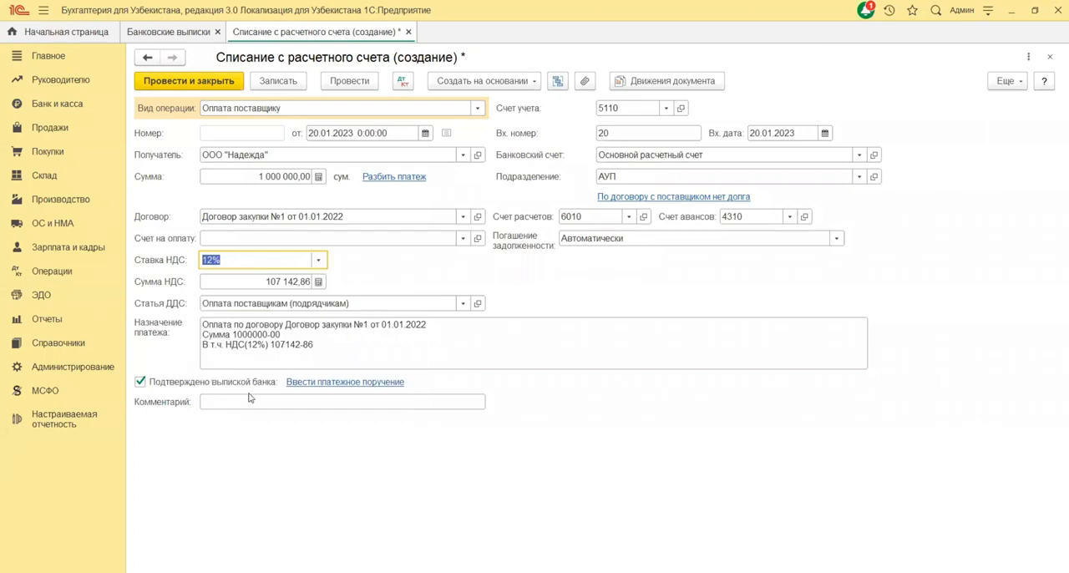
click(397, 257)
key(Tab)
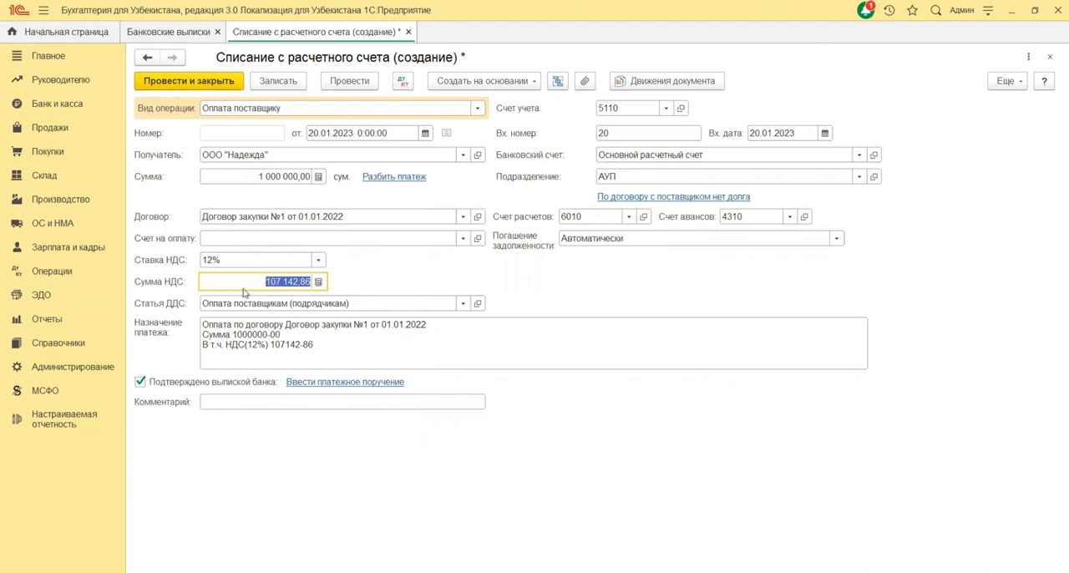
Step: Select Оплата поставщикам (подрядчикам) from the full list of cash flow items for the payment's Статья ДДС
key(Tab)
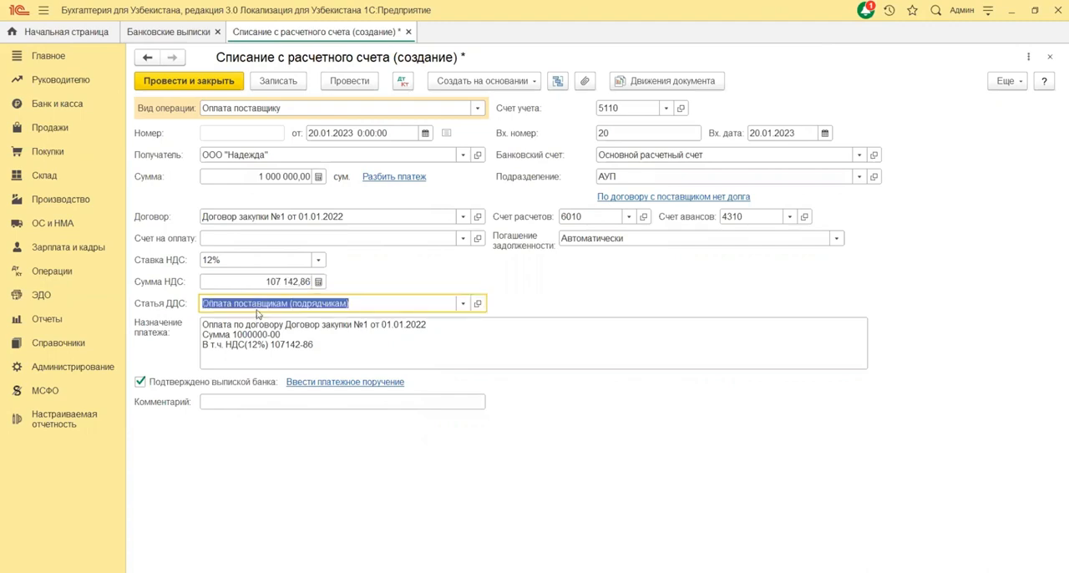
click(462, 306)
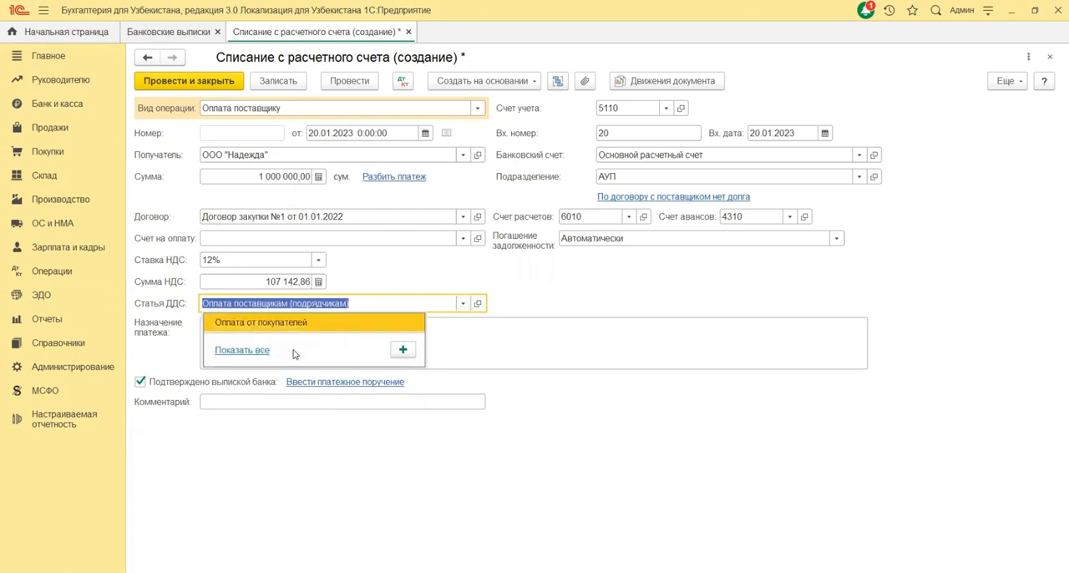
click(242, 350)
double_click(360, 308)
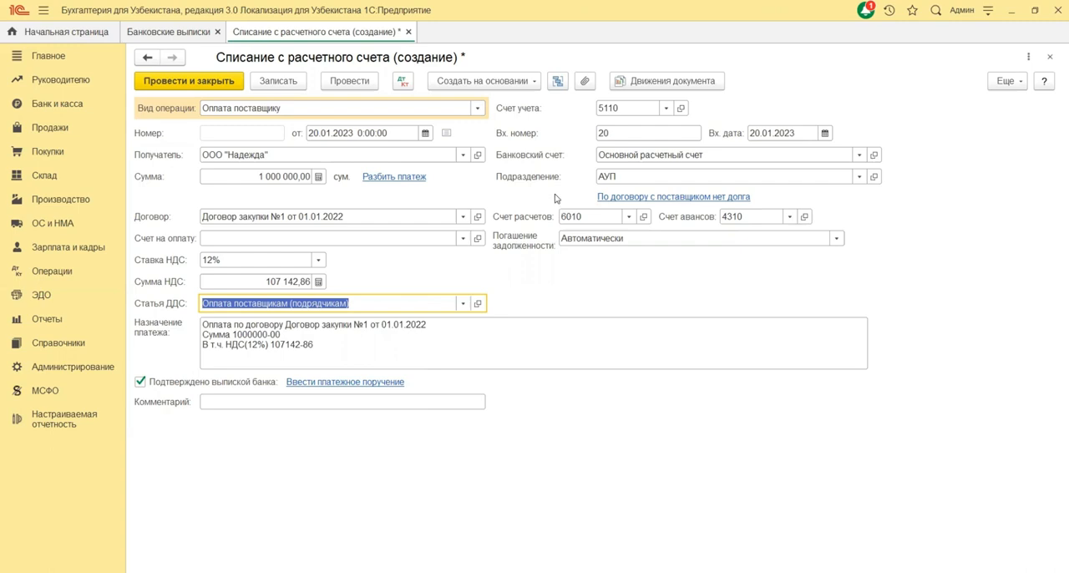
Step: Examine the 6000-series payables accounts in the chart of accounts for Счет расчетов and close it without choosing another account
click(584, 216)
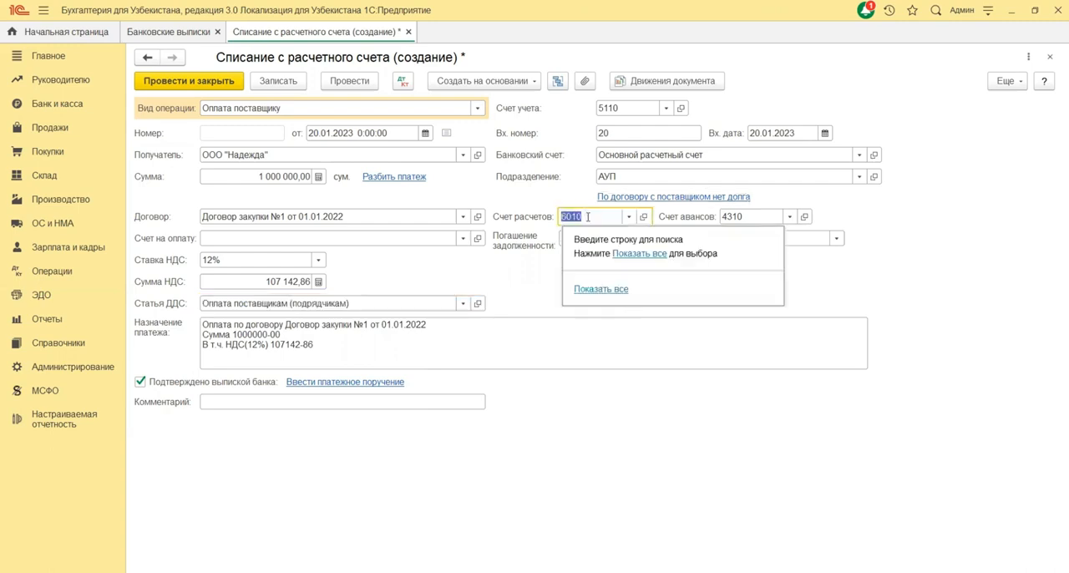
click(588, 289)
scroll(523, 251, down, 2)
click(503, 244)
scroll(503, 245, up, 4)
scroll(503, 245, down, 2)
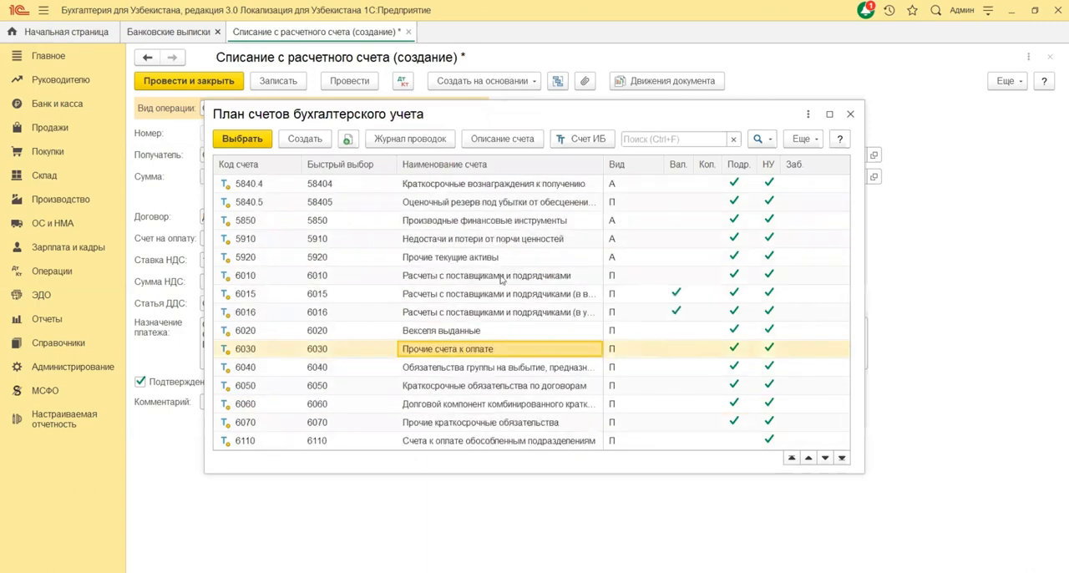
click(849, 115)
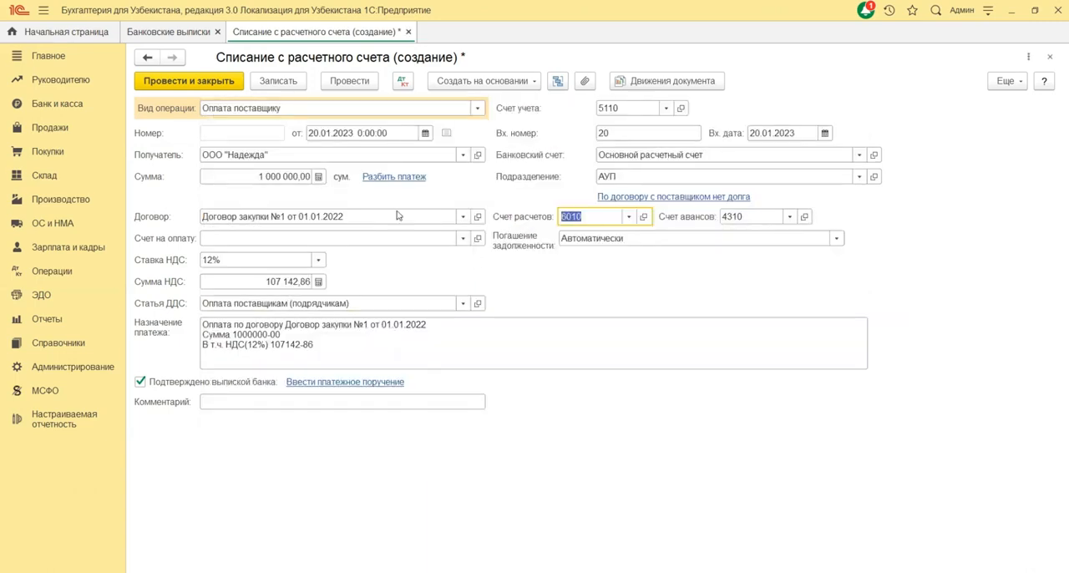
Step: Open Договор закупки №1 от 01.01.2022 from the contract list and start a new record of its counterparty settlement accounts
click(463, 217)
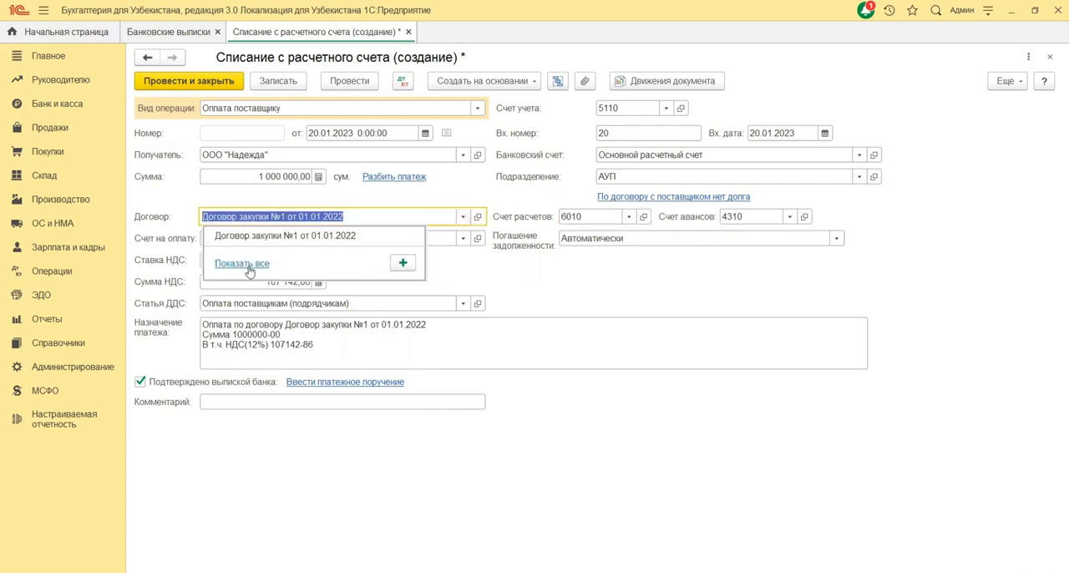
click(243, 265)
right_click(409, 204)
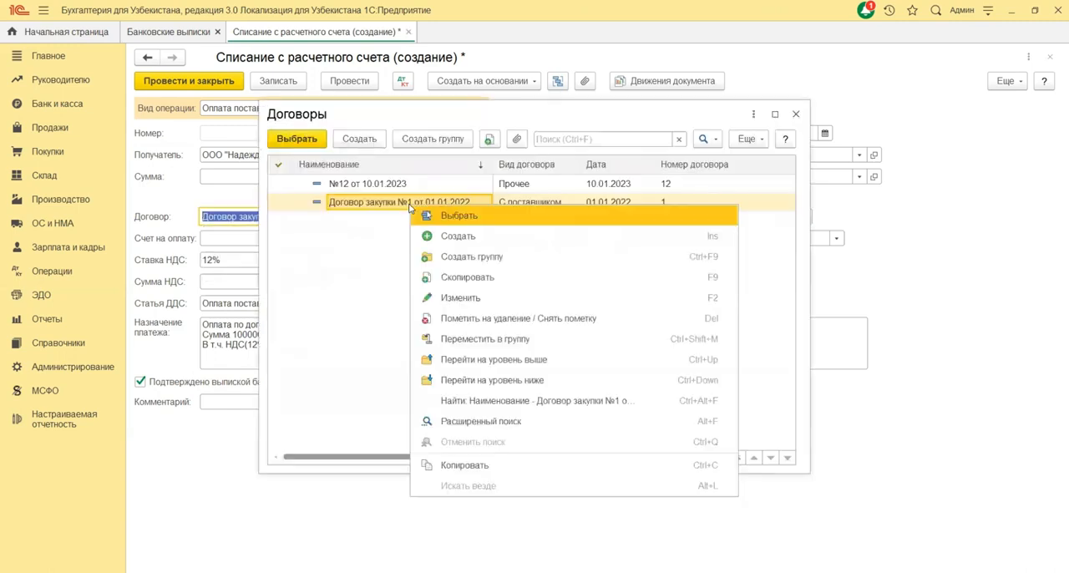
click(438, 298)
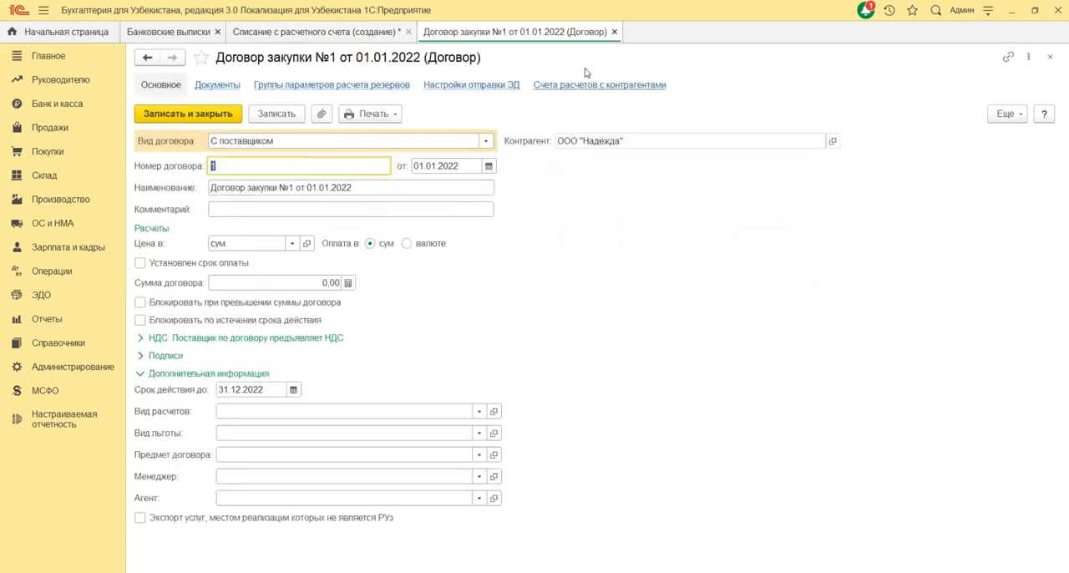
click(606, 85)
click(170, 155)
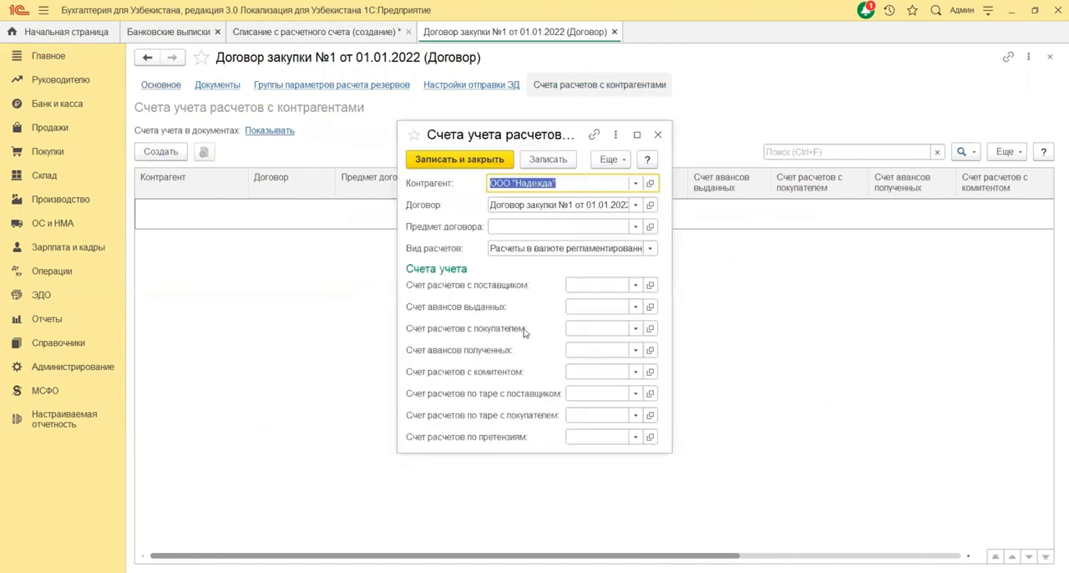
Step: Check the supplier settlement and advances-issued account fields, then return to the write-off document without saving the record or changing the contract
click(475, 310)
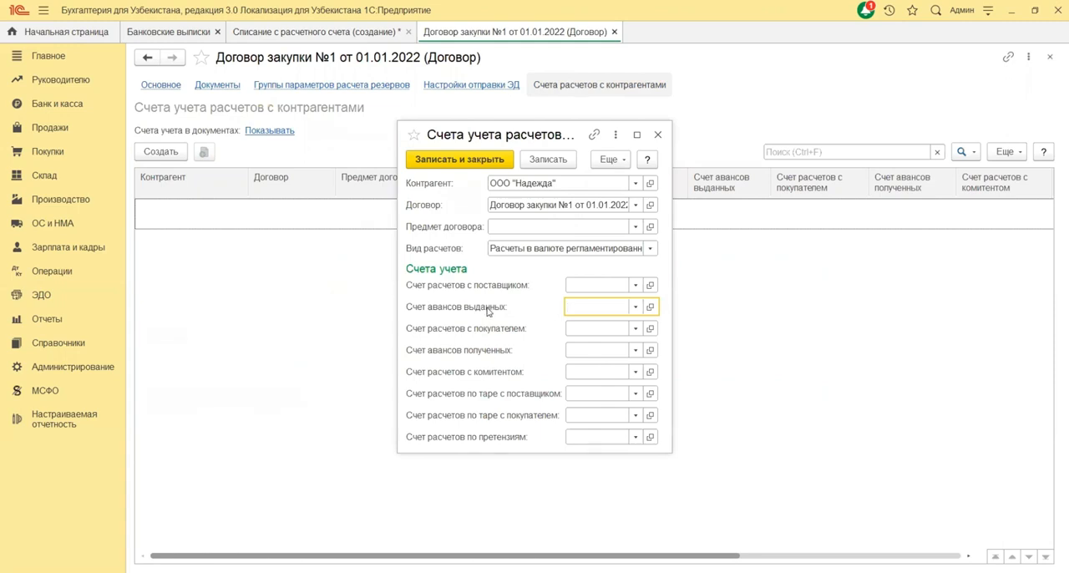
click(585, 285)
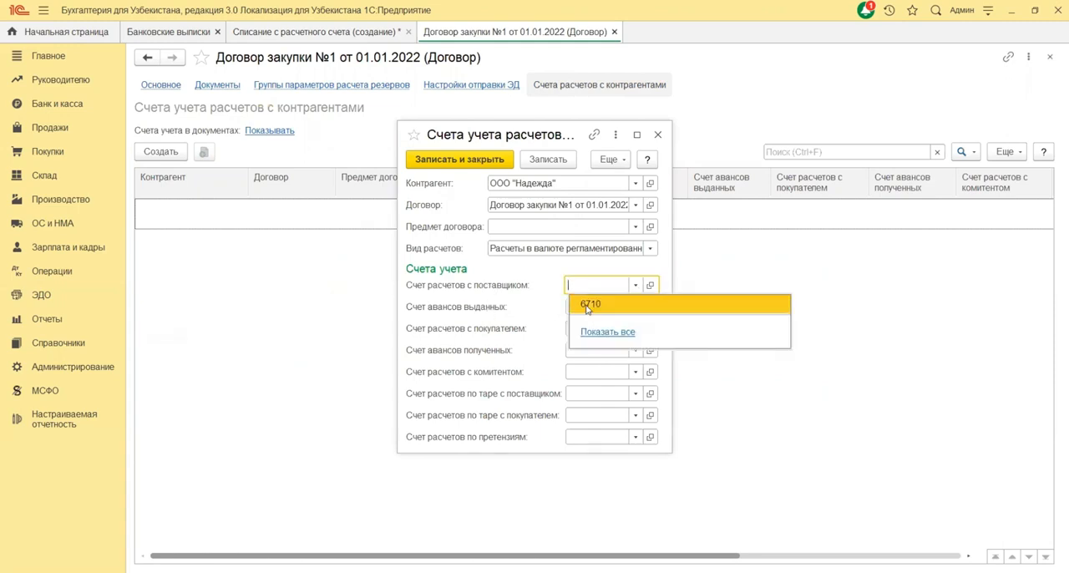
click(659, 134)
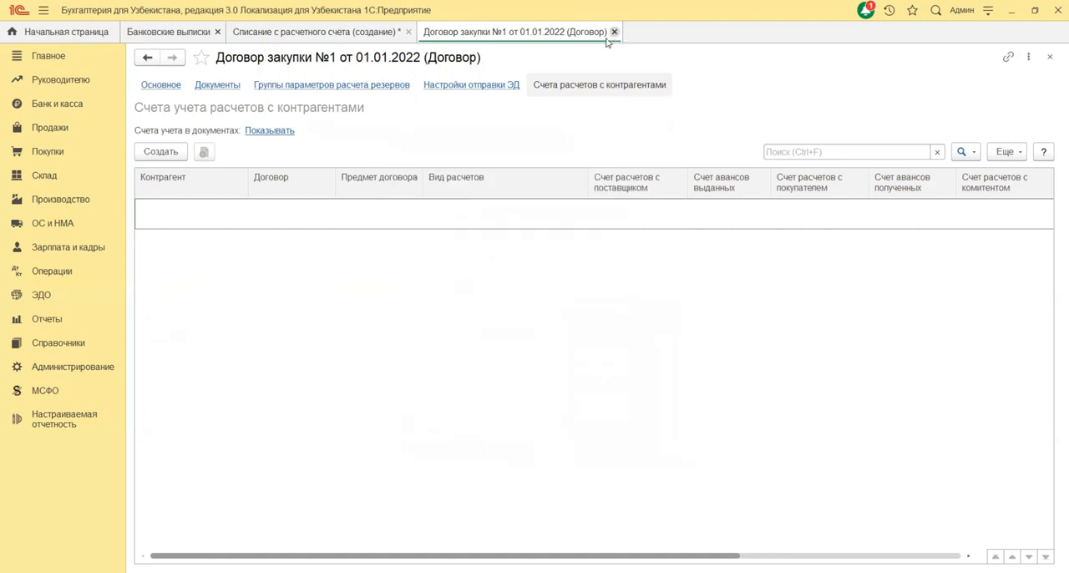
click(615, 33)
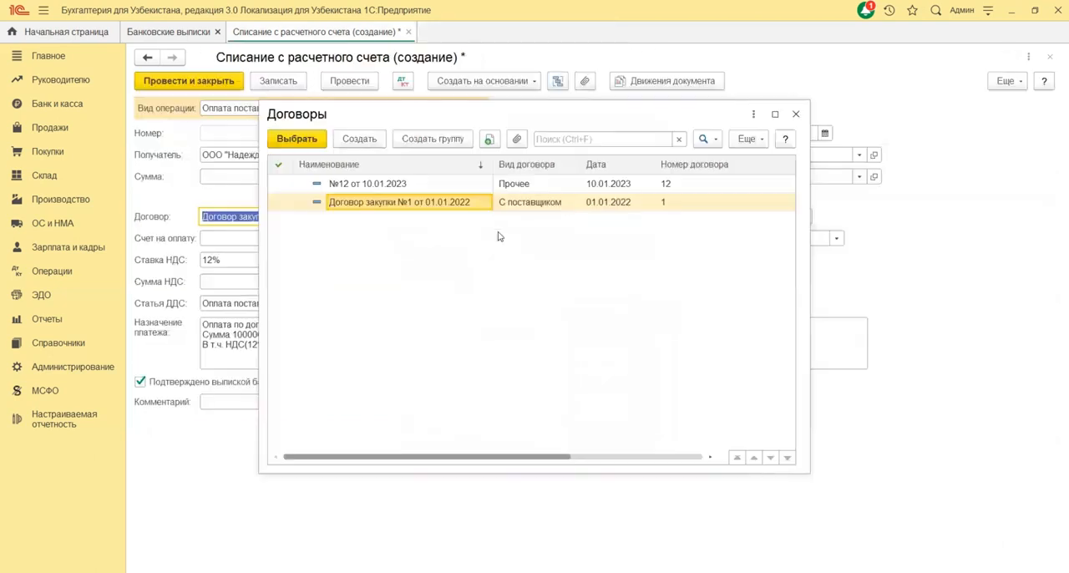
click(794, 114)
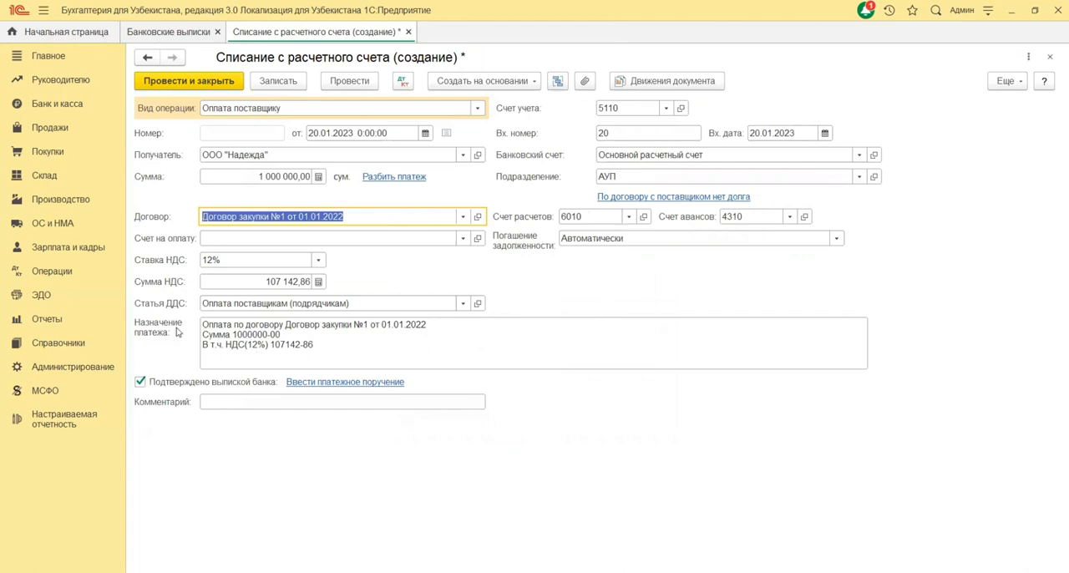
Step: Review the automatically filled Назначение платежа text with its contract, amount and VAT lines
click(270, 342)
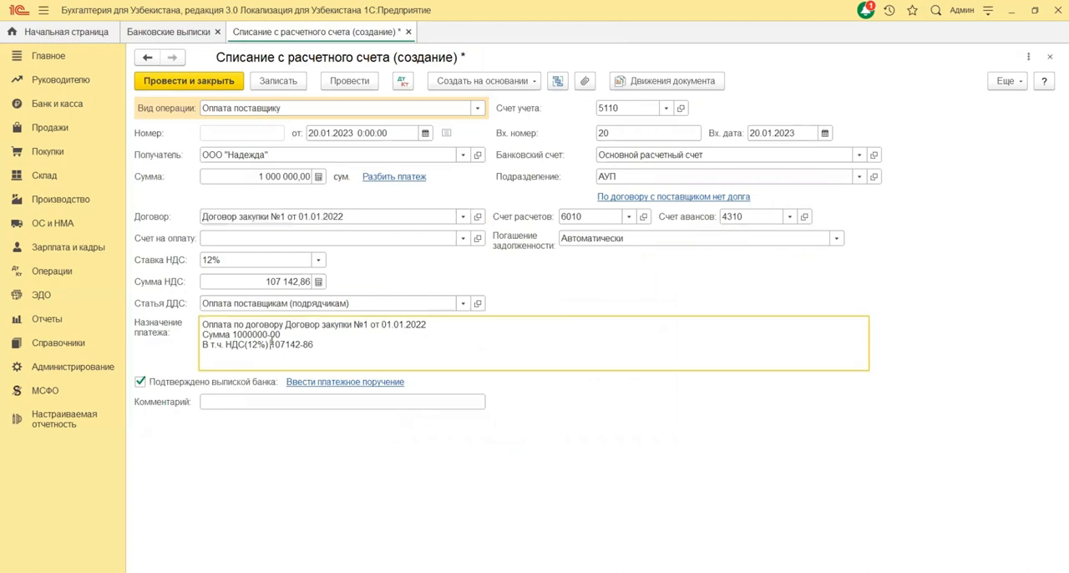
drag(318, 342, 183, 327)
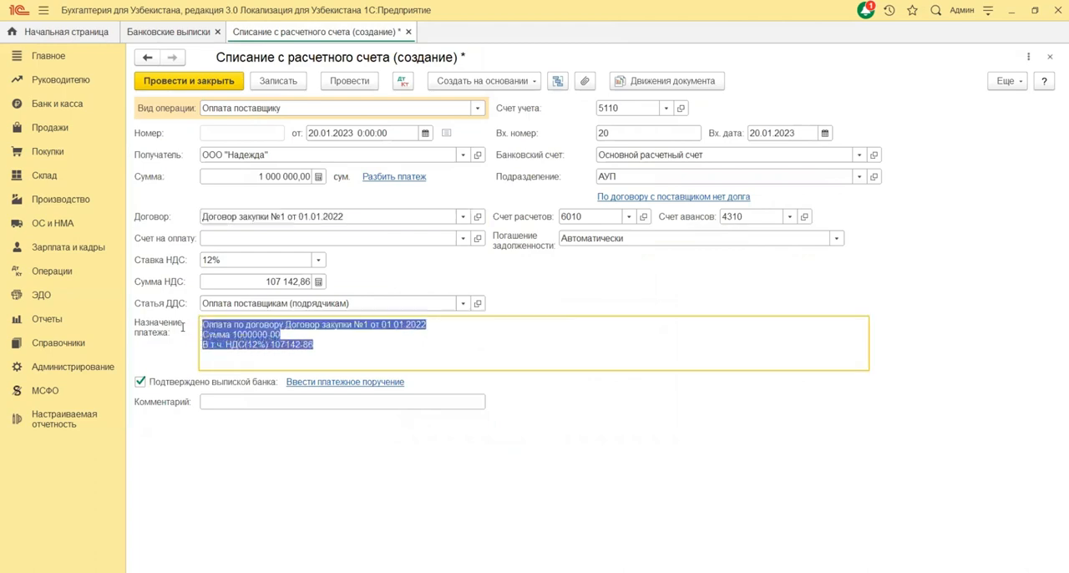
click(279, 361)
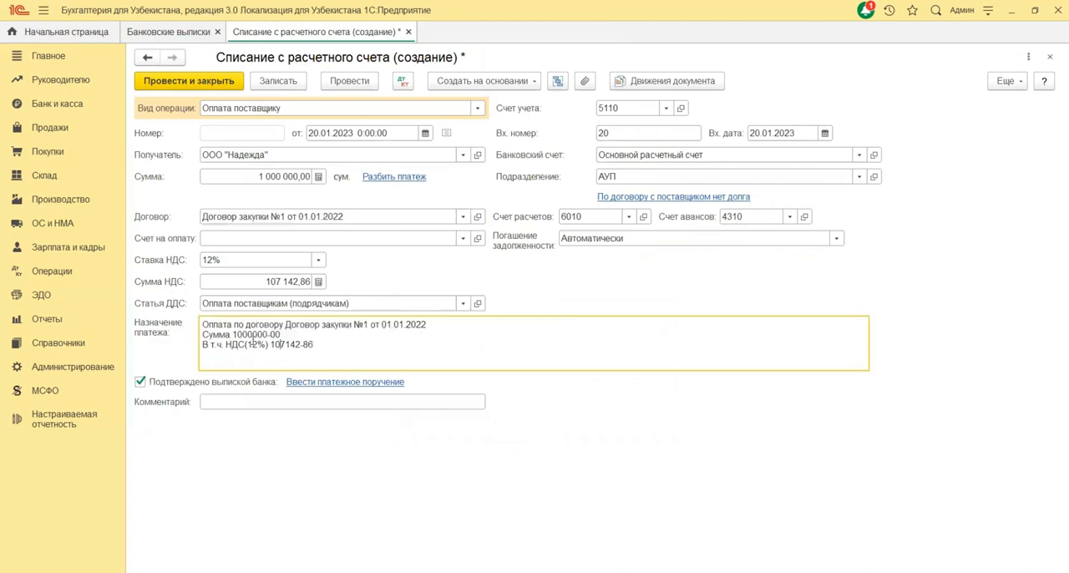
click(286, 324)
Step: Save the bank write-off document and open its accounting entries
click(276, 86)
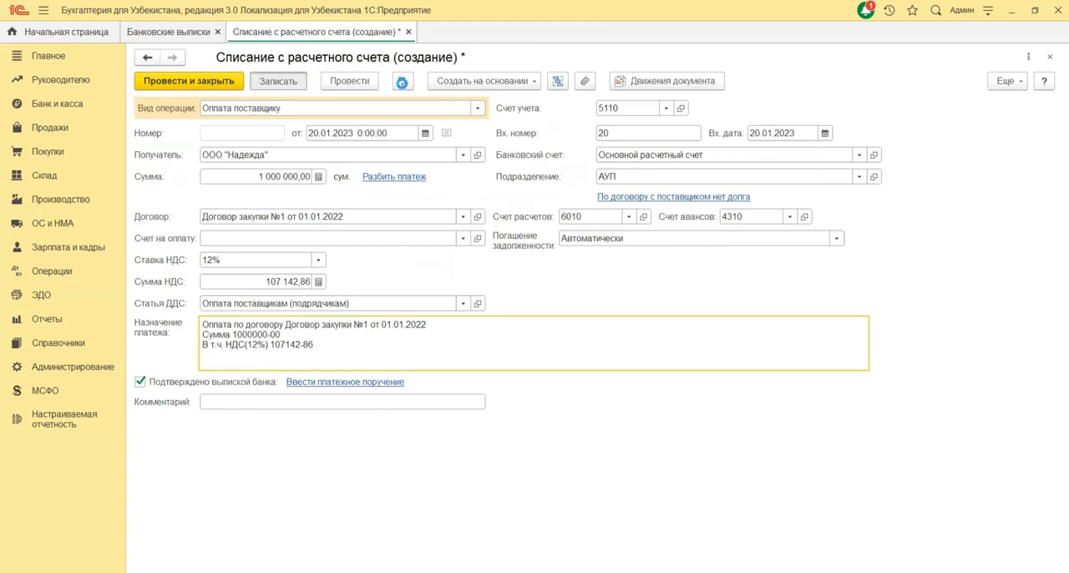
click(402, 81)
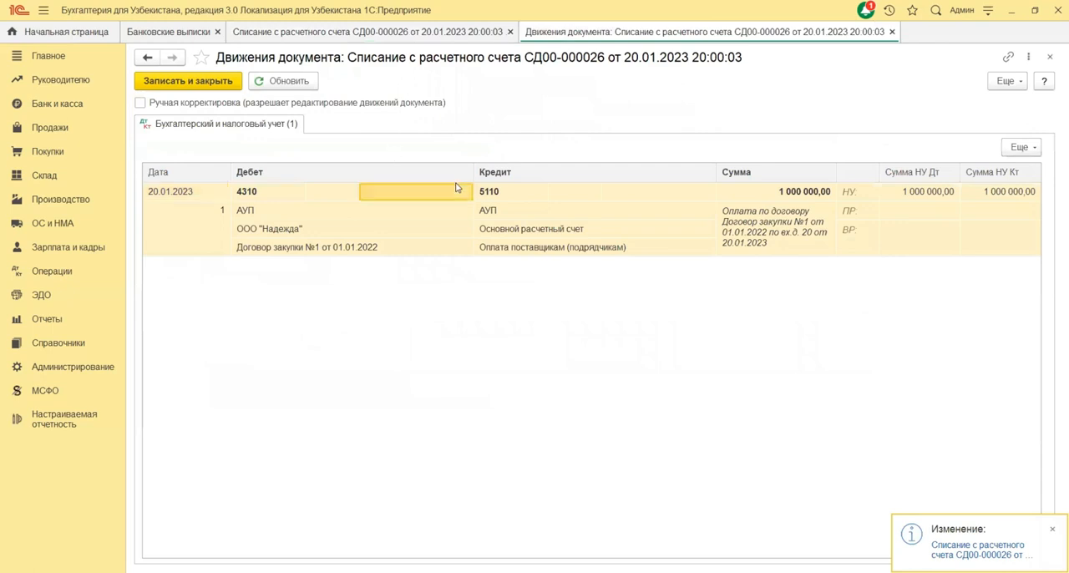